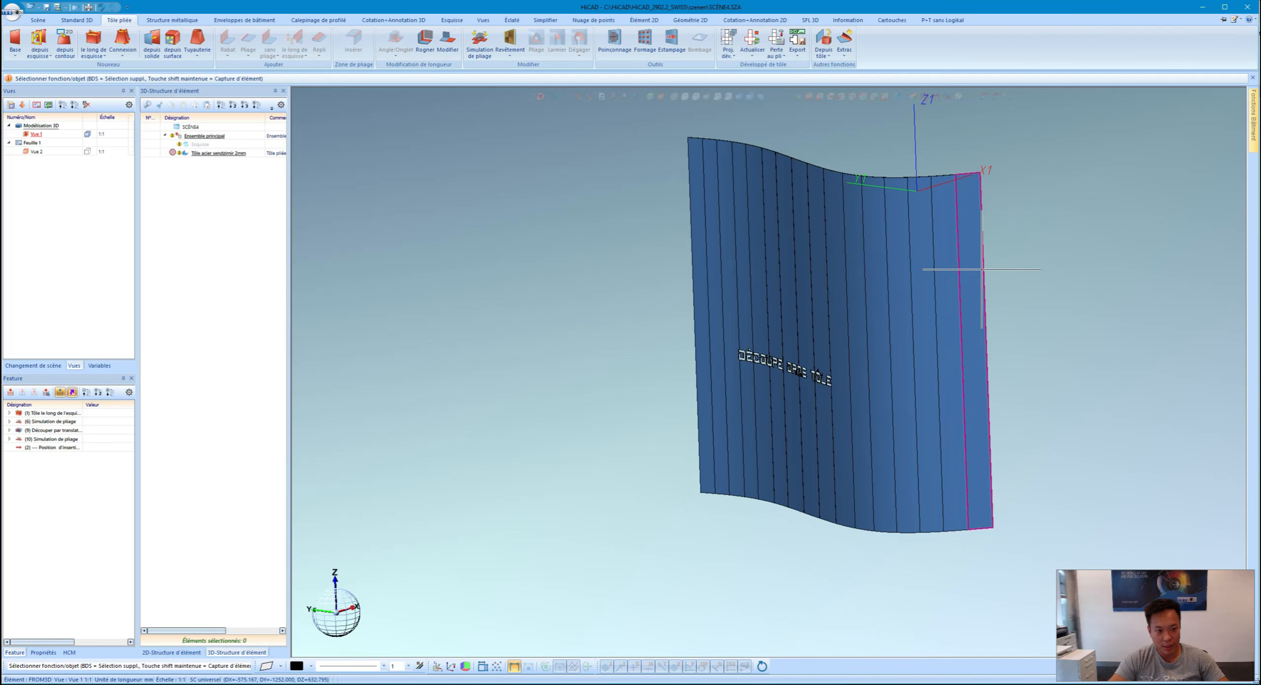
# Step: Hide the curved sheet-metal part
pyautogui.scroll(4, 726, 352)
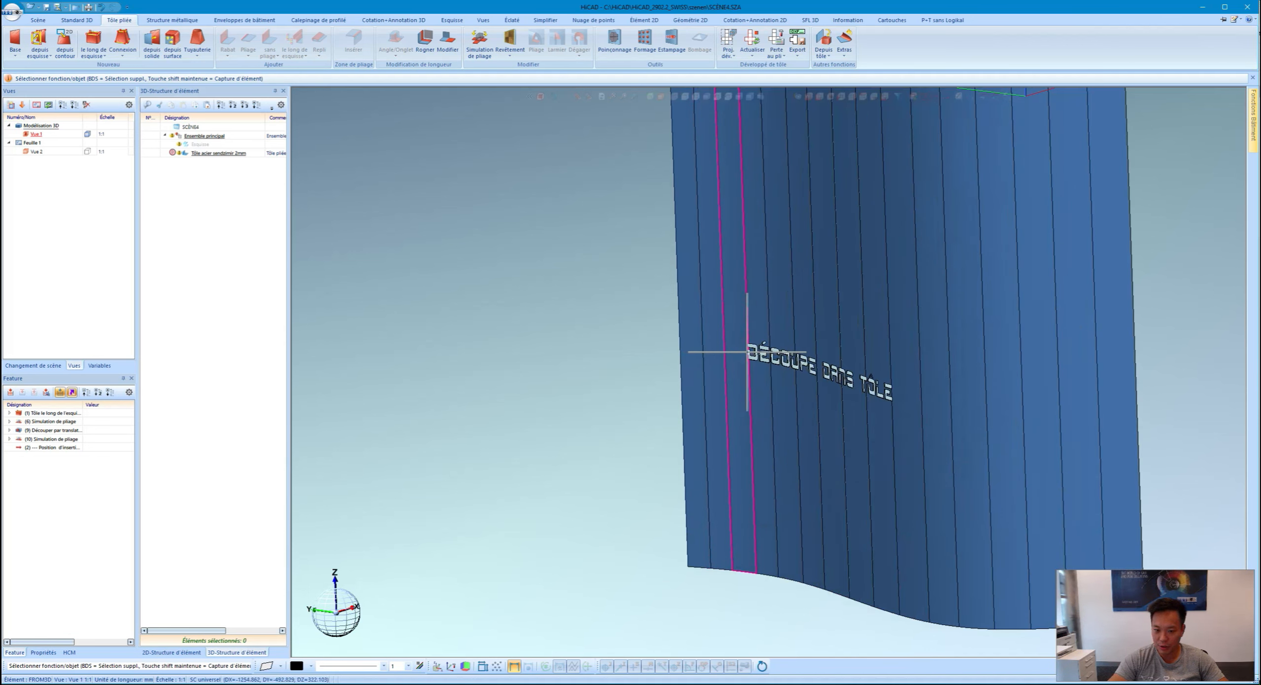
pyautogui.scroll(-5, 845, 382)
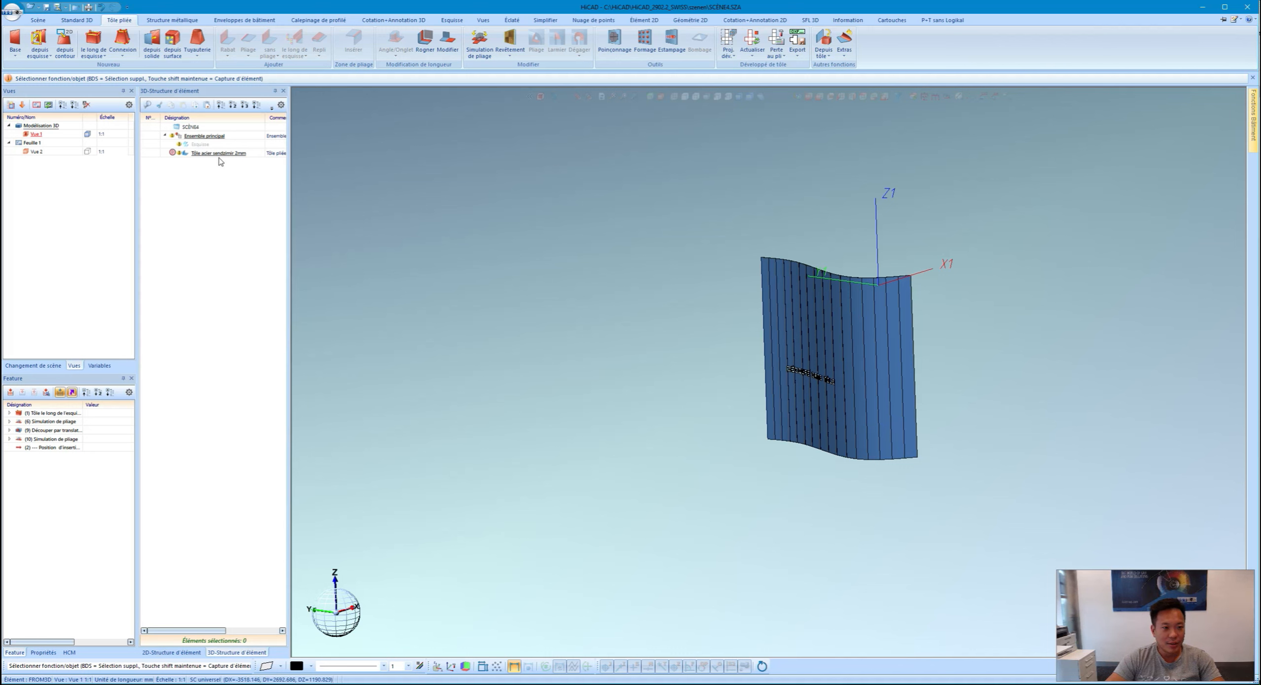
pyautogui.rightClick(220, 157)
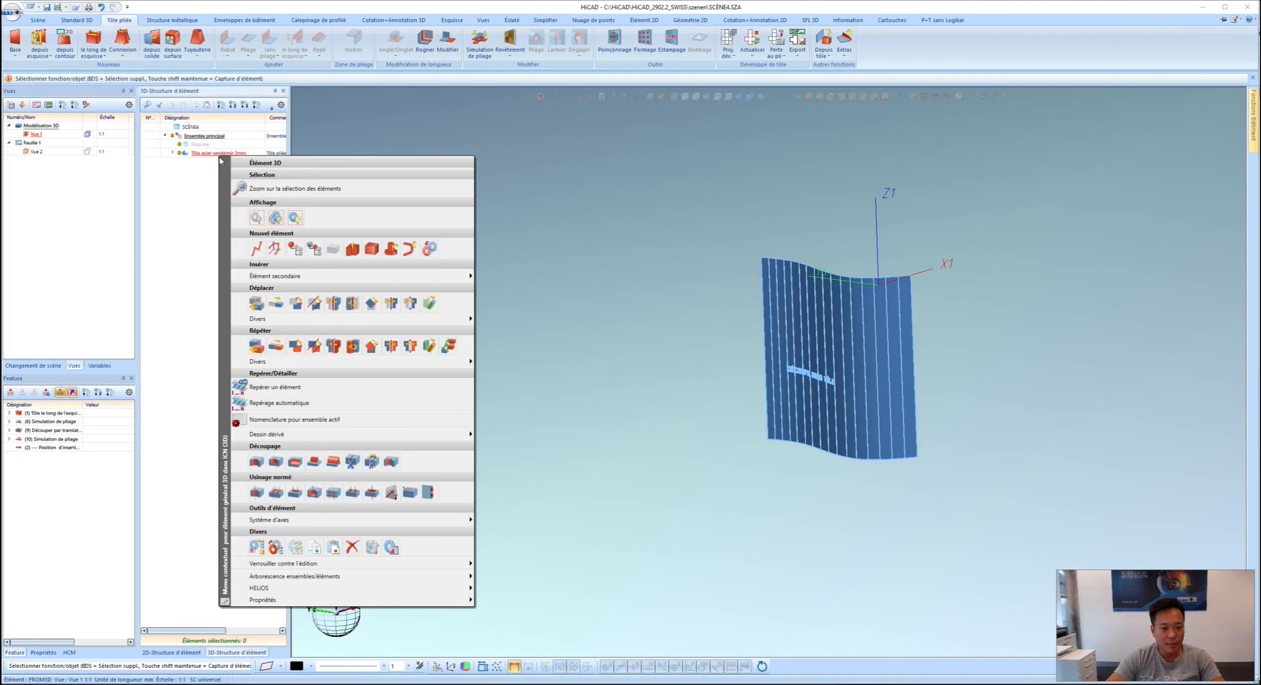
pyautogui.click(257, 218)
# Step: Start a 3D sketch on a face-on plane and draw a 2500 × 2500 rectangle from the origin
pyautogui.click(452, 20)
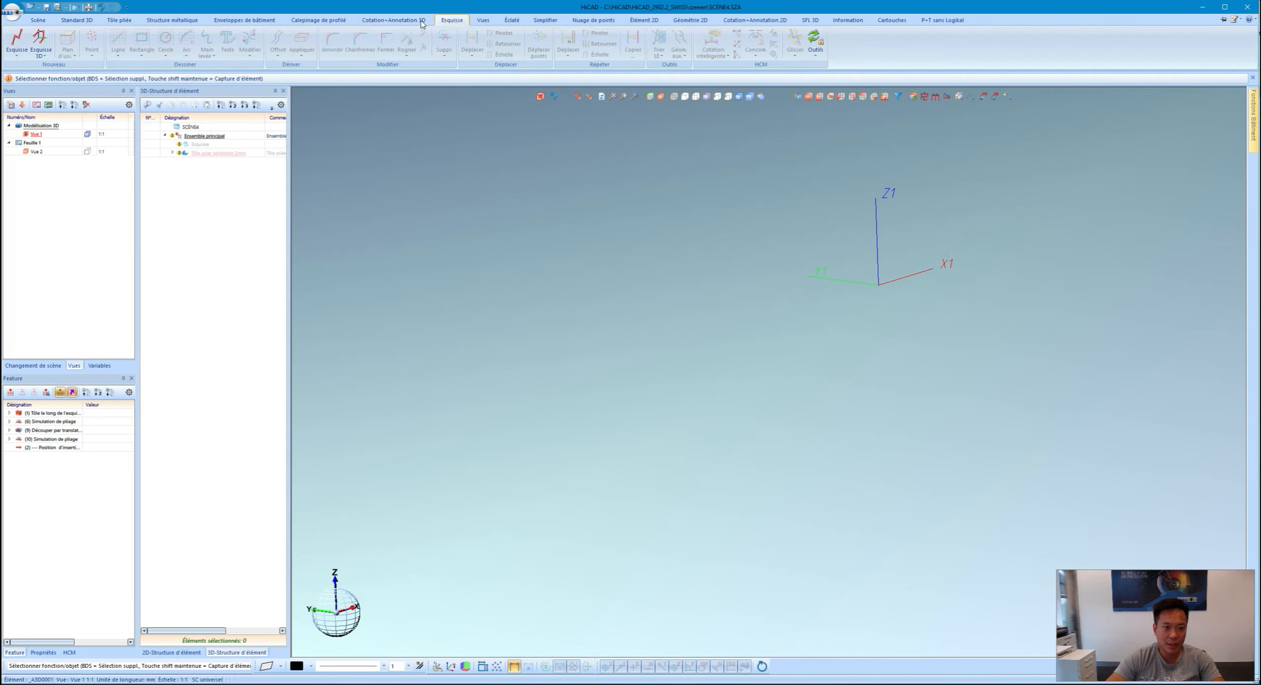
pyautogui.click(17, 41)
pyautogui.click(867, 268)
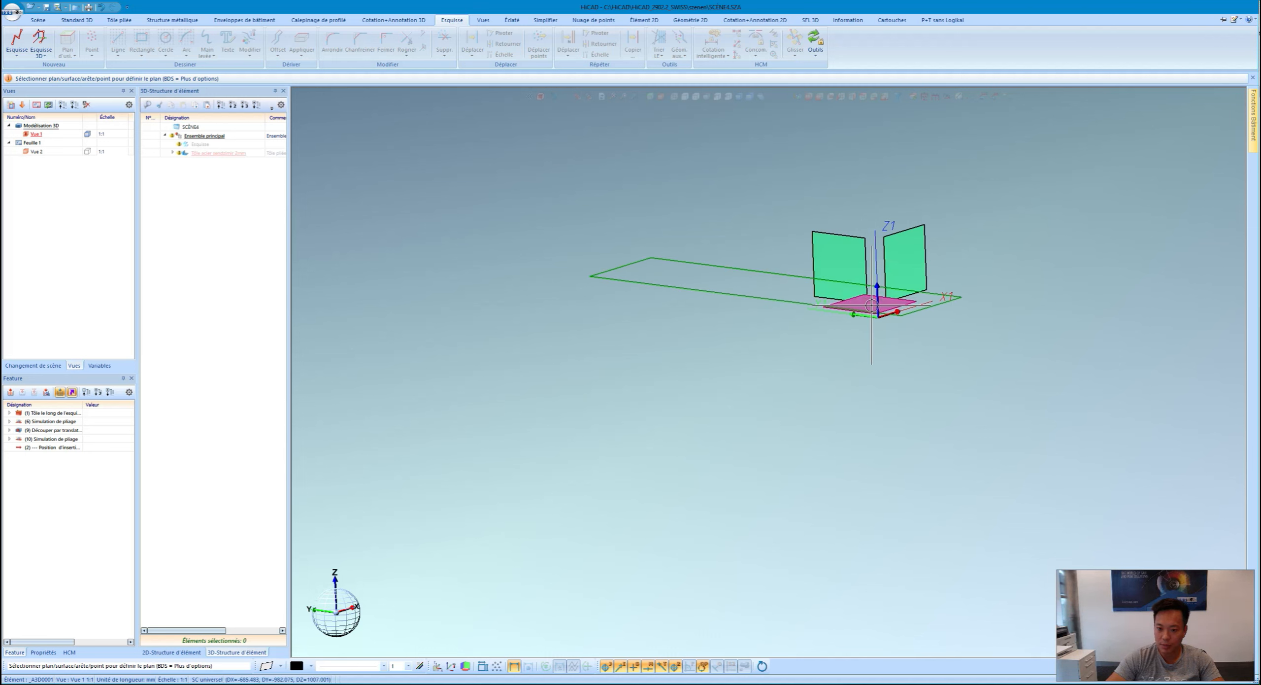
pyautogui.click(885, 98)
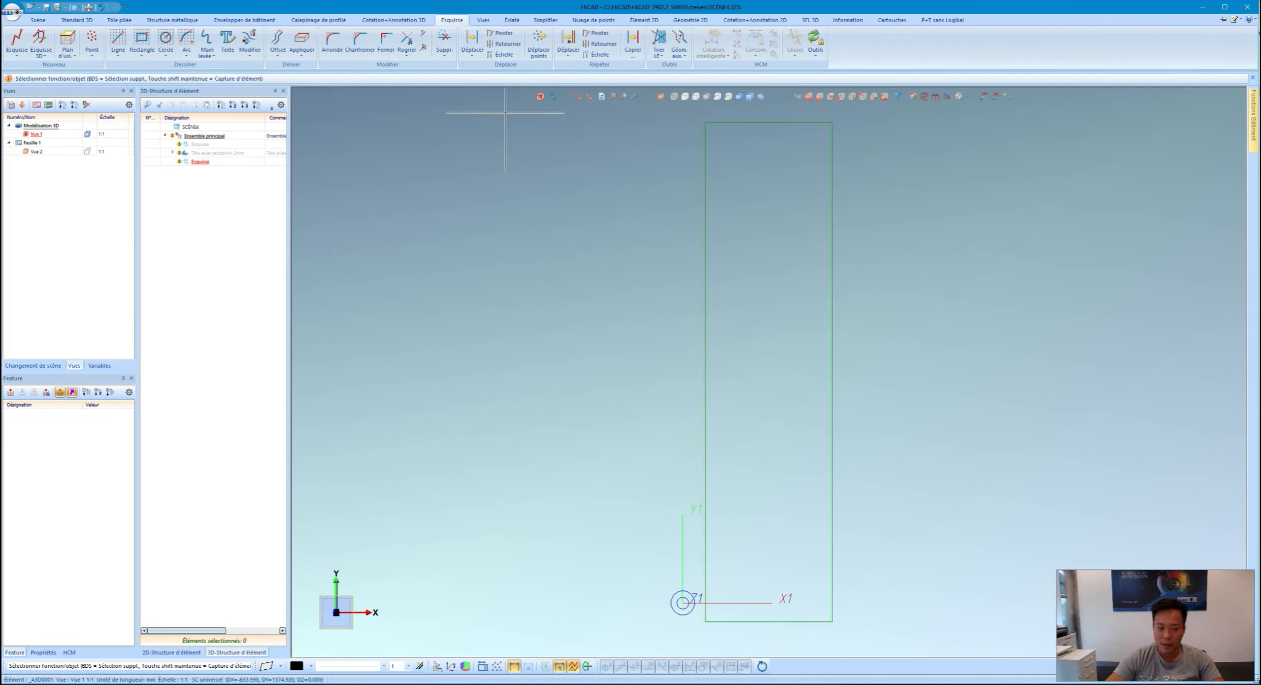
pyautogui.click(141, 39)
pyautogui.click(683, 602)
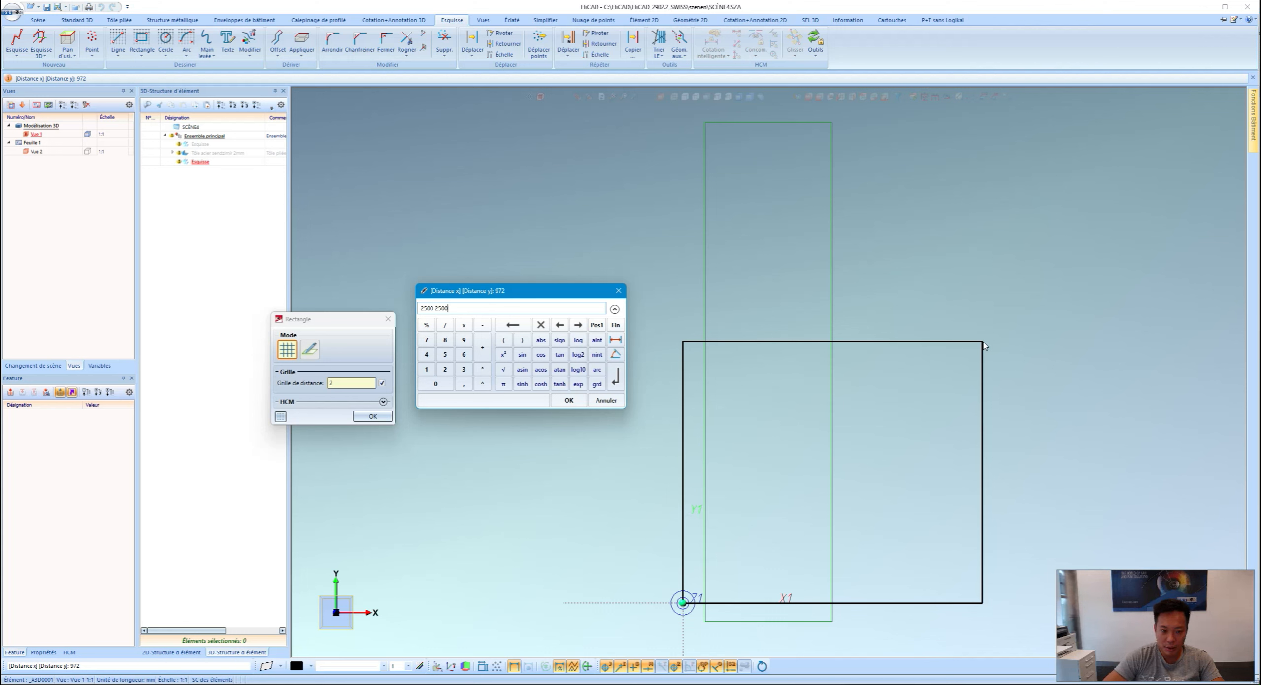
pyautogui.press('Return')
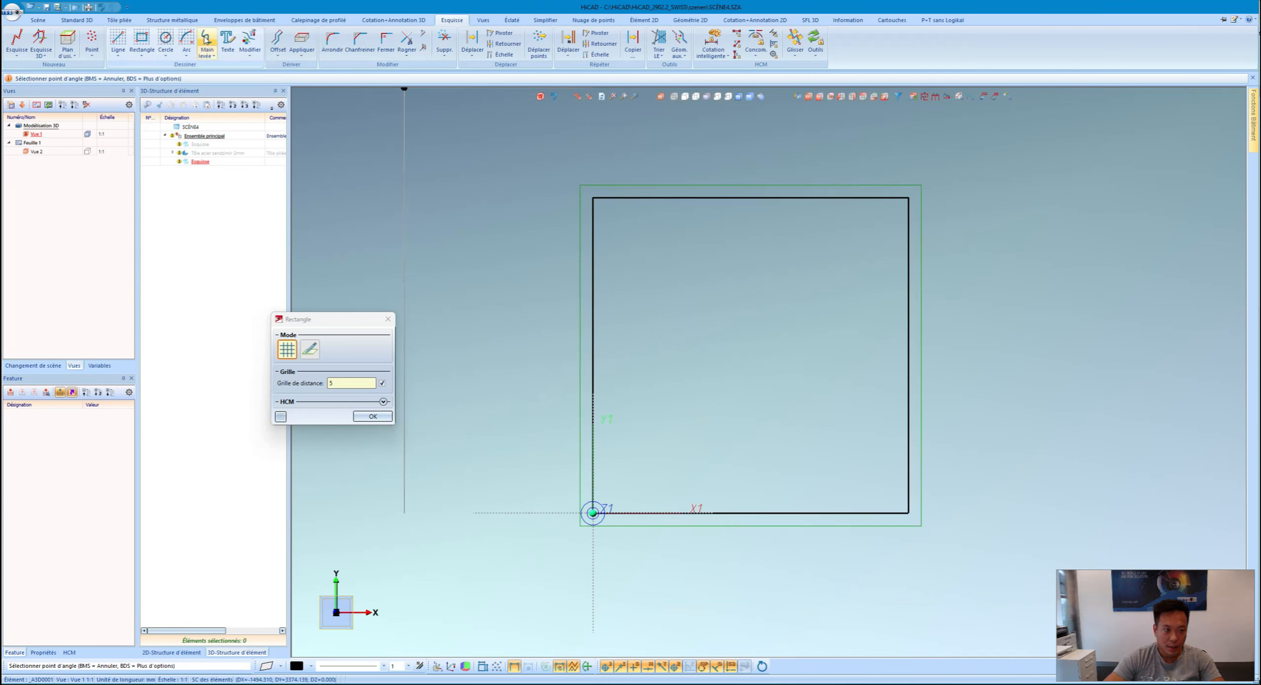
# Step: Draw a freehand S-shaped spline from the square's bottom edge to its top edge
pyautogui.click(207, 40)
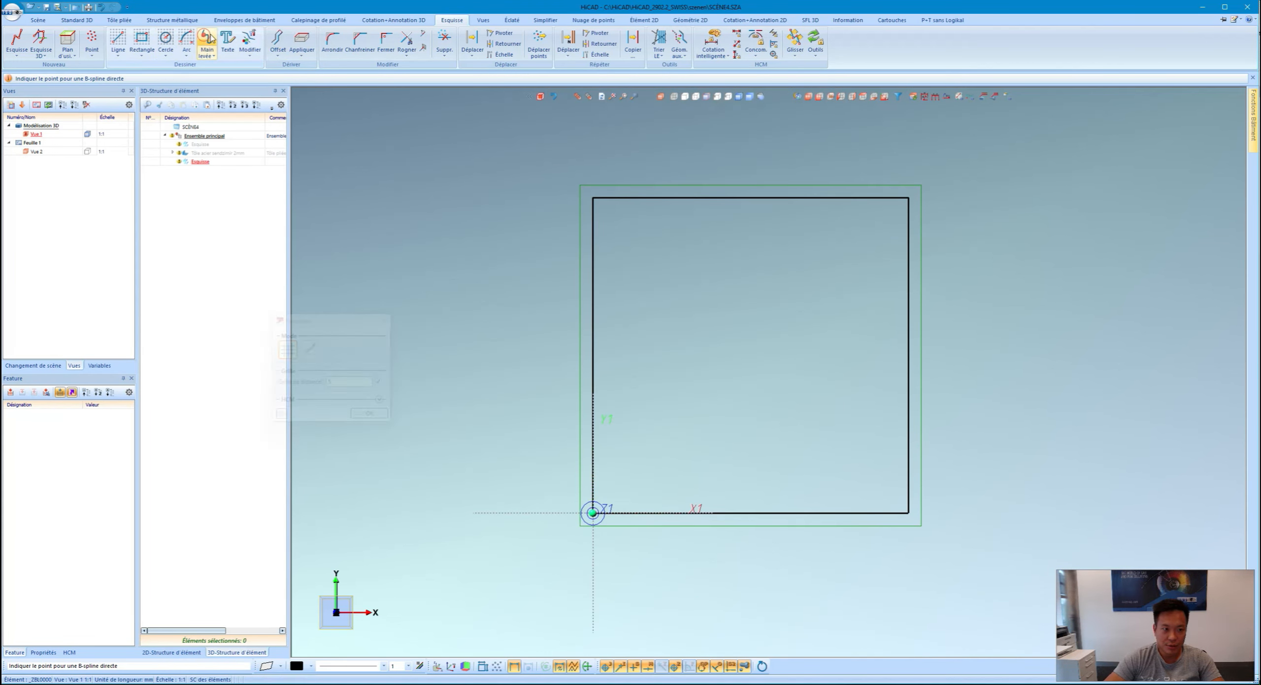
pyautogui.click(671, 511)
pyautogui.click(719, 430)
pyautogui.click(702, 323)
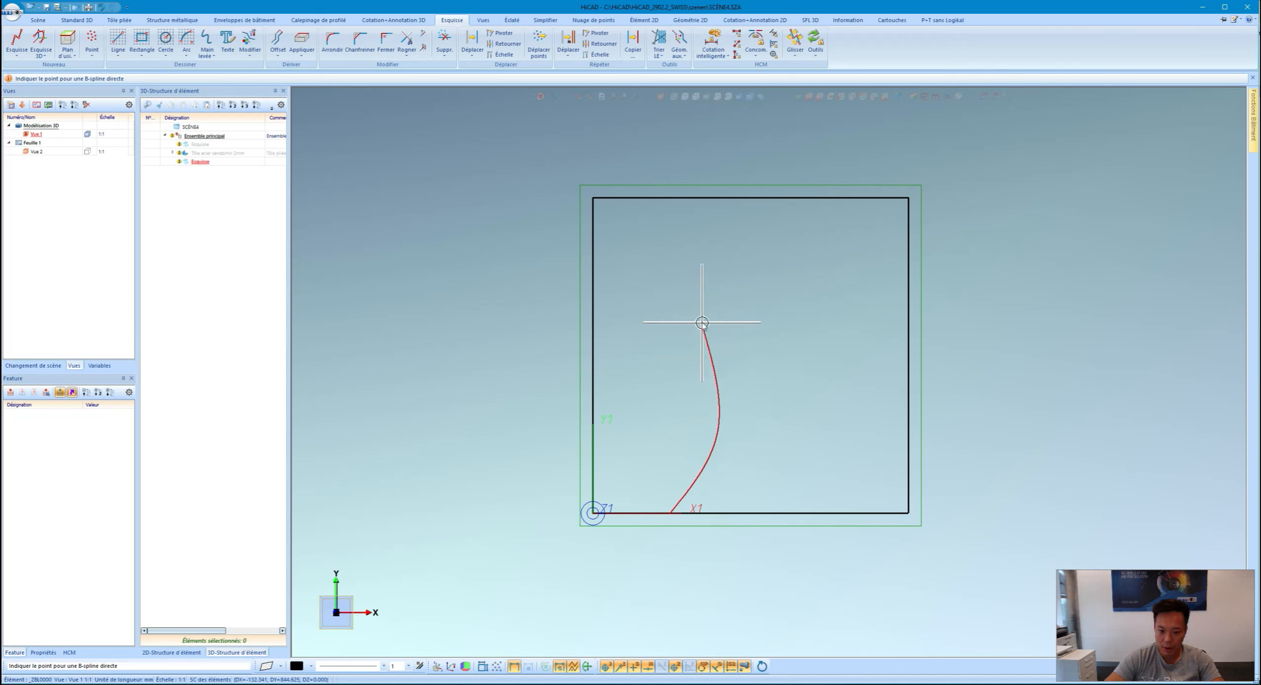
pyautogui.click(731, 249)
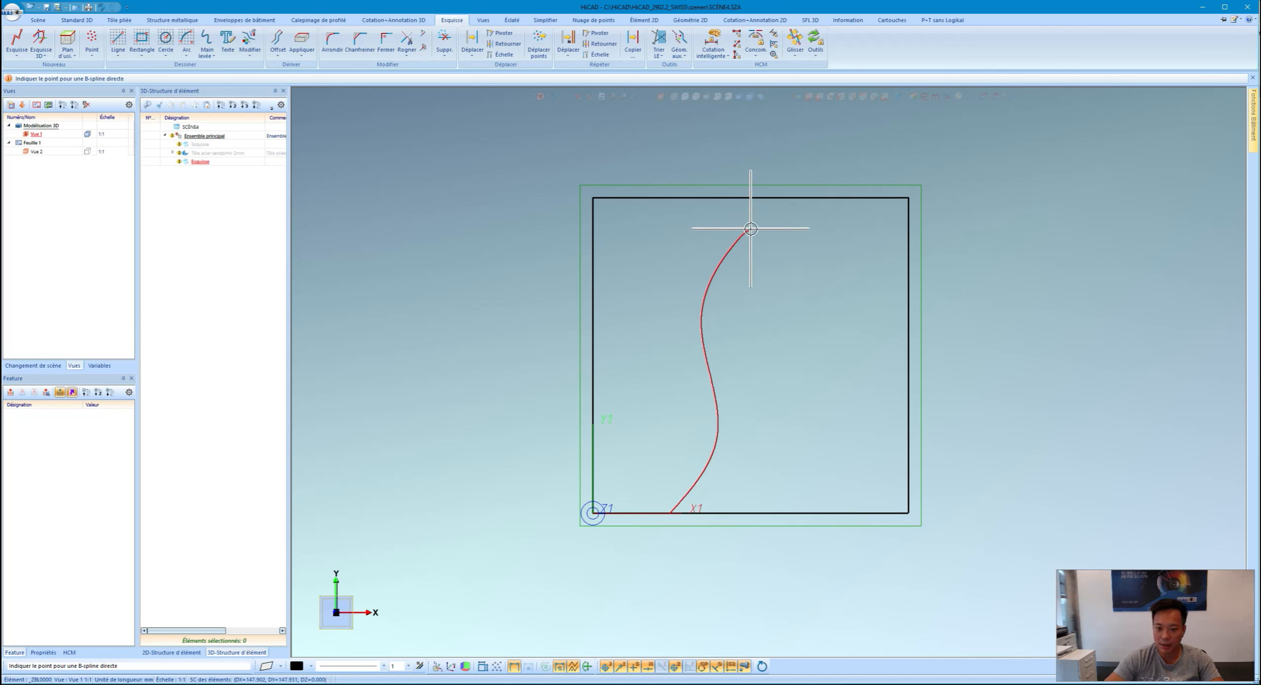
pyautogui.click(789, 199)
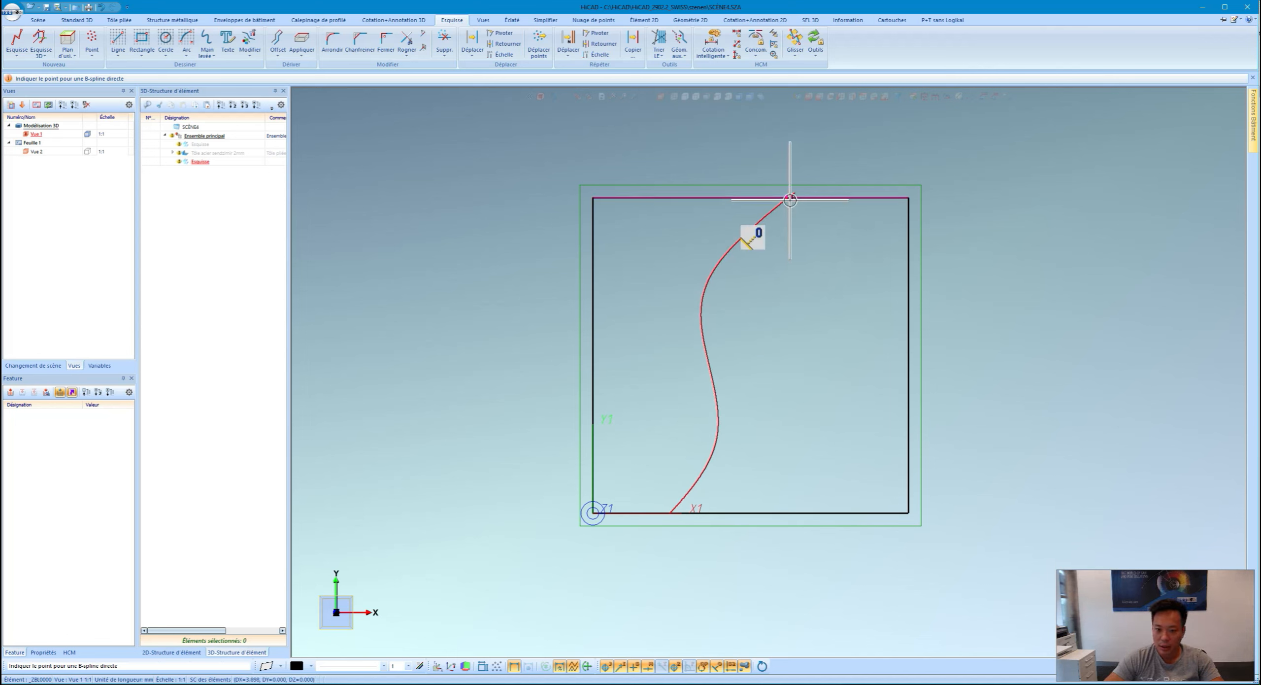
pyautogui.middleClick(790, 199)
pyautogui.scroll(-2, 785, 265)
pyautogui.scroll(2, 720, 259)
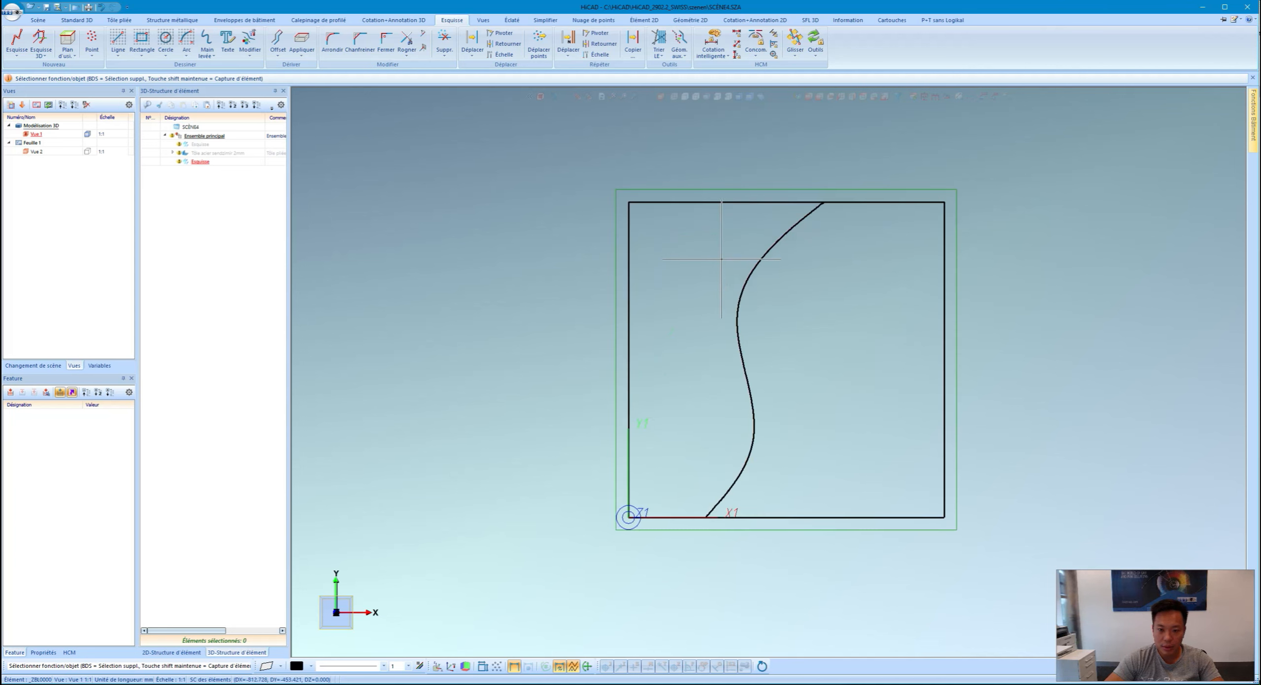
# Step: Delete the square outline so only the curve remains
pyautogui.click(435, 43)
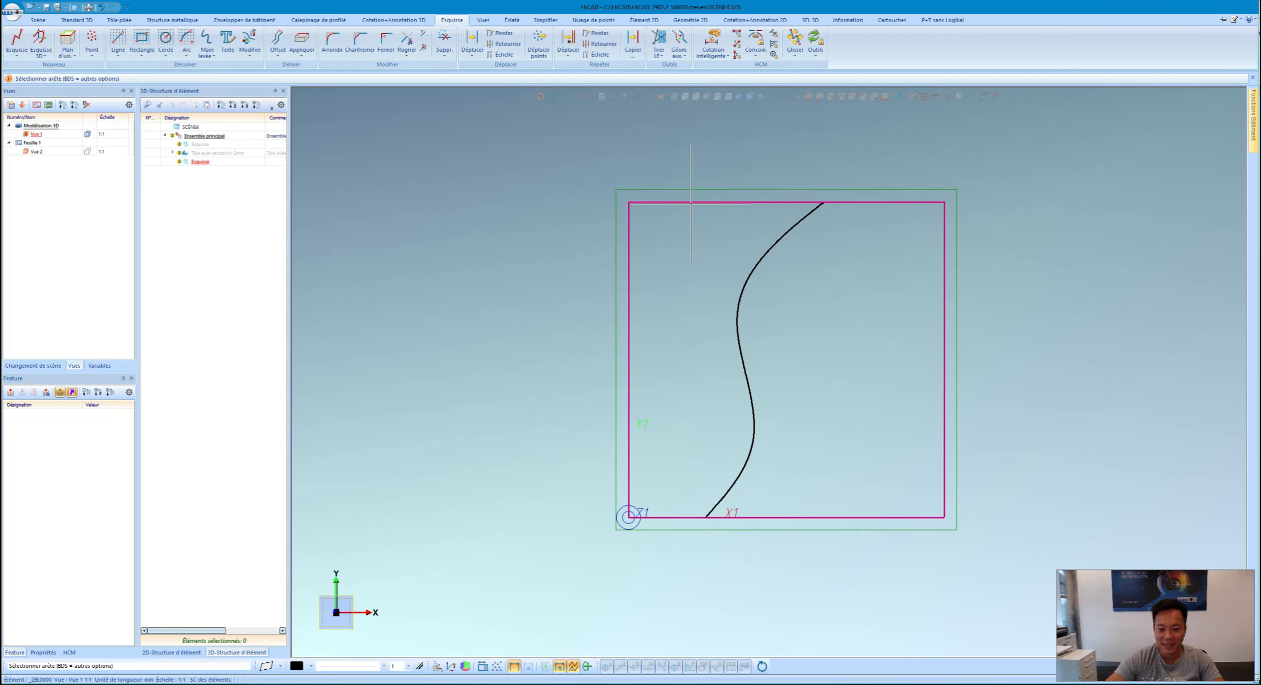
pyautogui.click(691, 202)
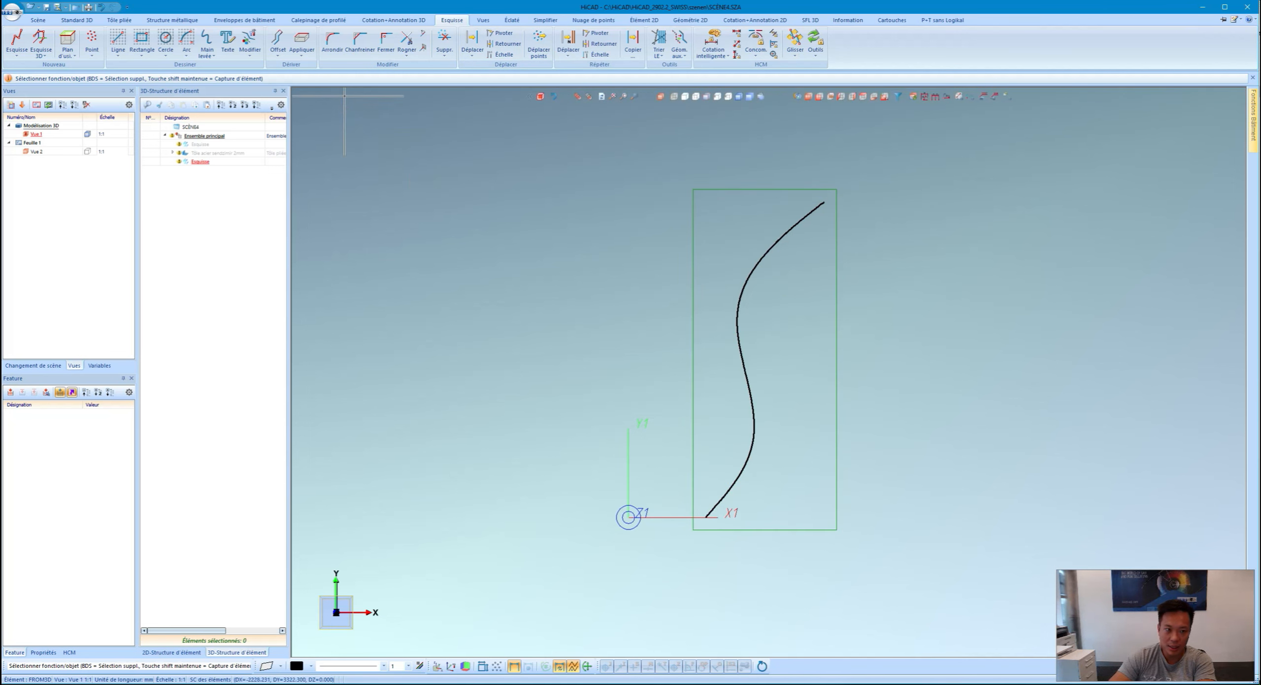
pyautogui.click(277, 56)
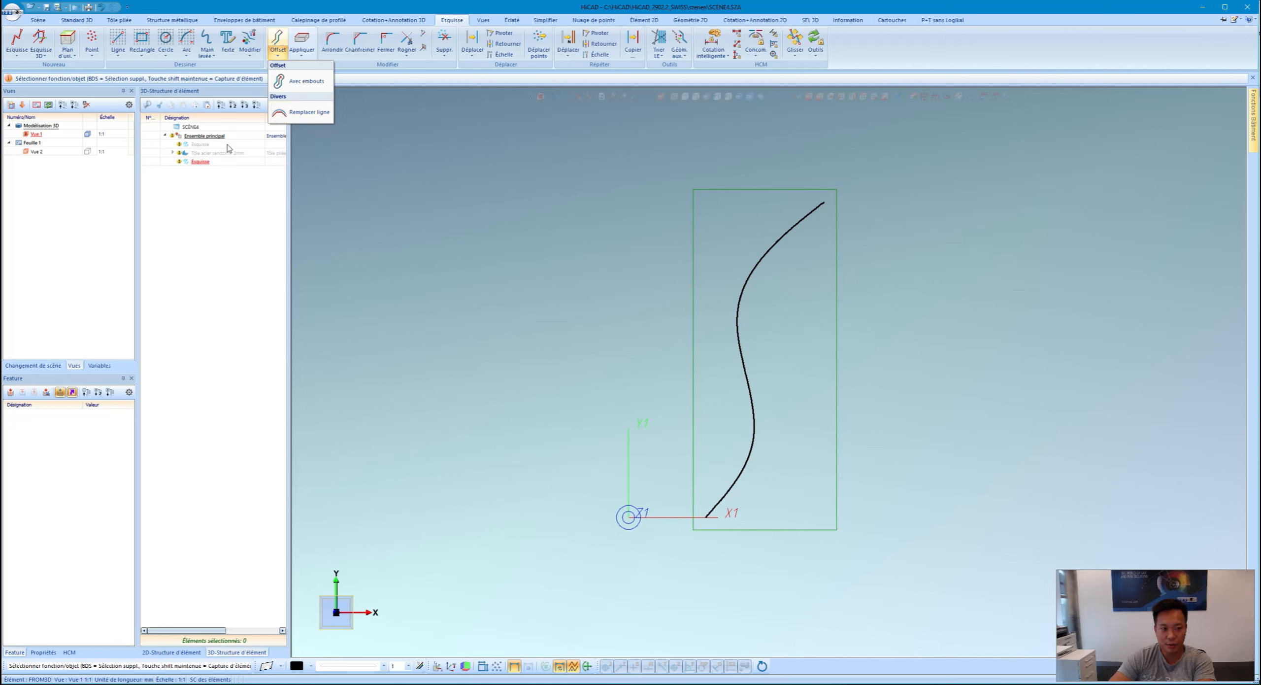
# Step: Replace the jagged curve with circular arcs at maximum deviation 1, applying and confirming
pyautogui.click(304, 113)
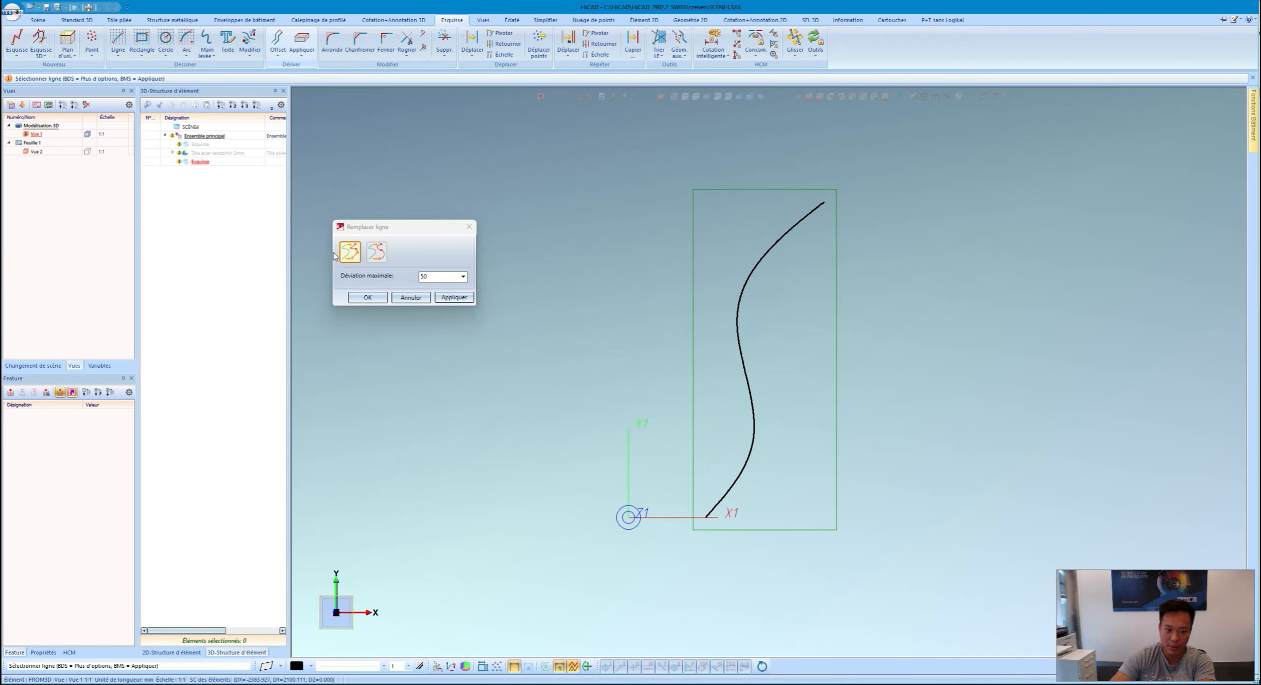
pyautogui.click(434, 276)
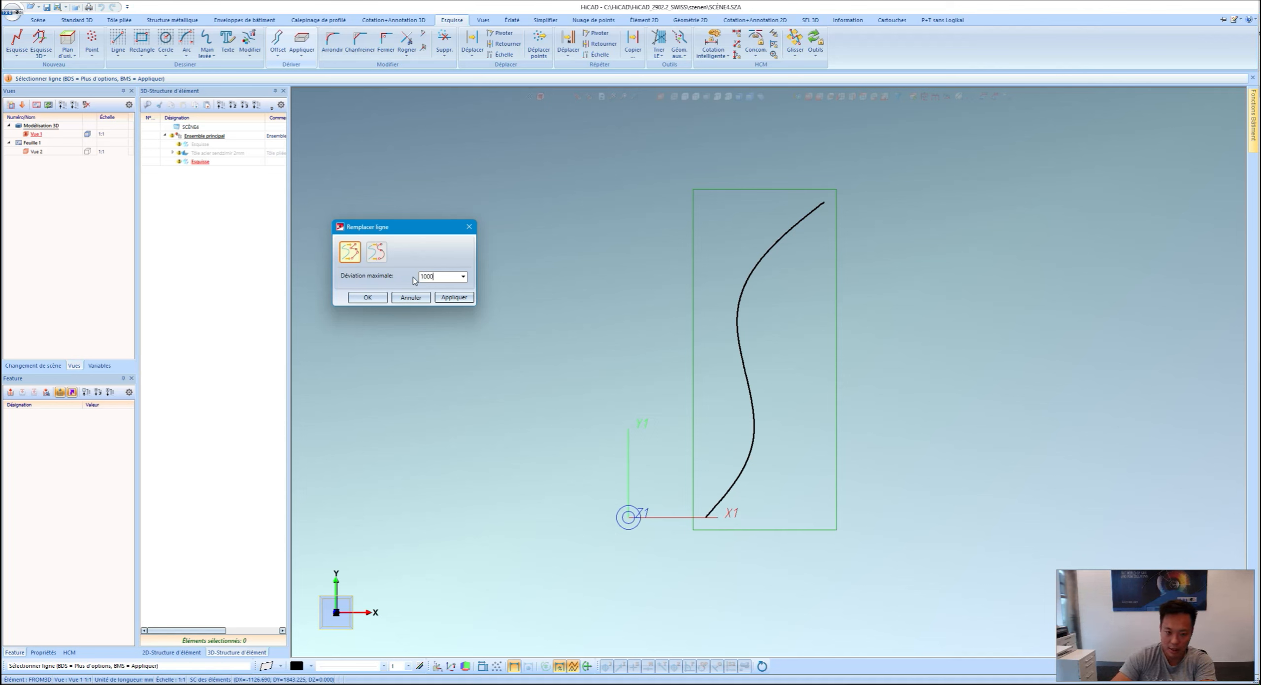
pyautogui.scroll(2, 749, 345)
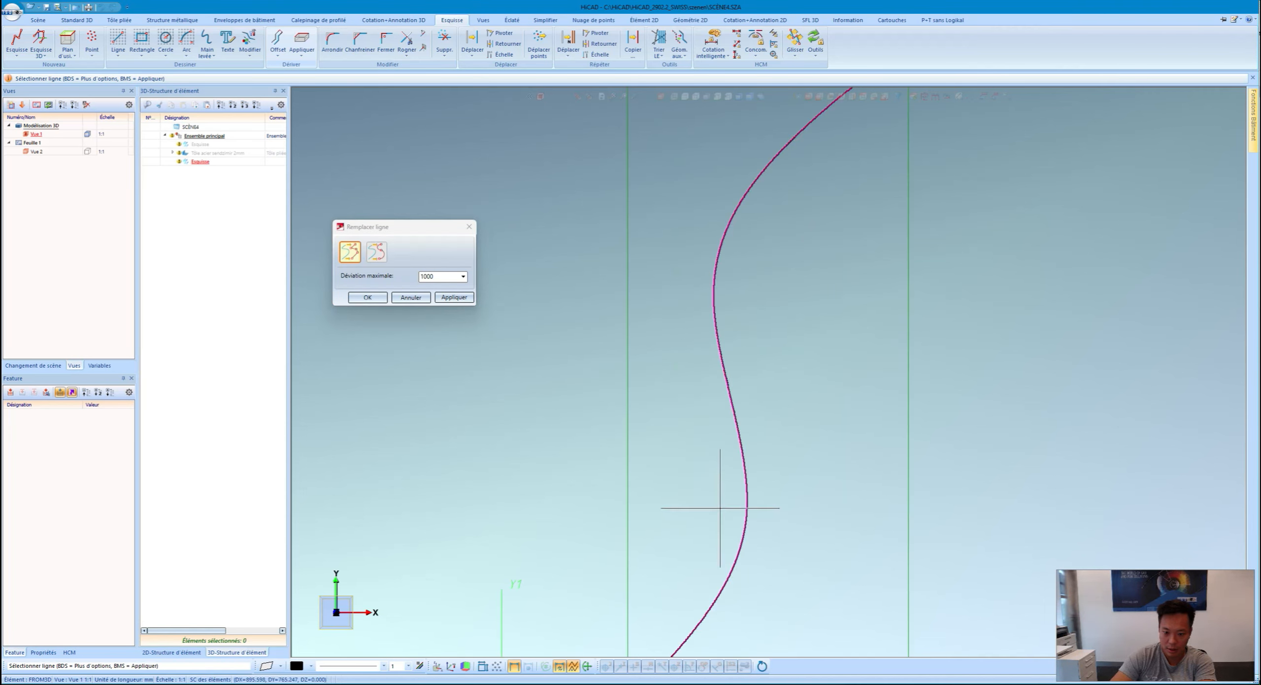
pyautogui.scroll(4, 713, 510)
pyautogui.scroll(-4, 790, 374)
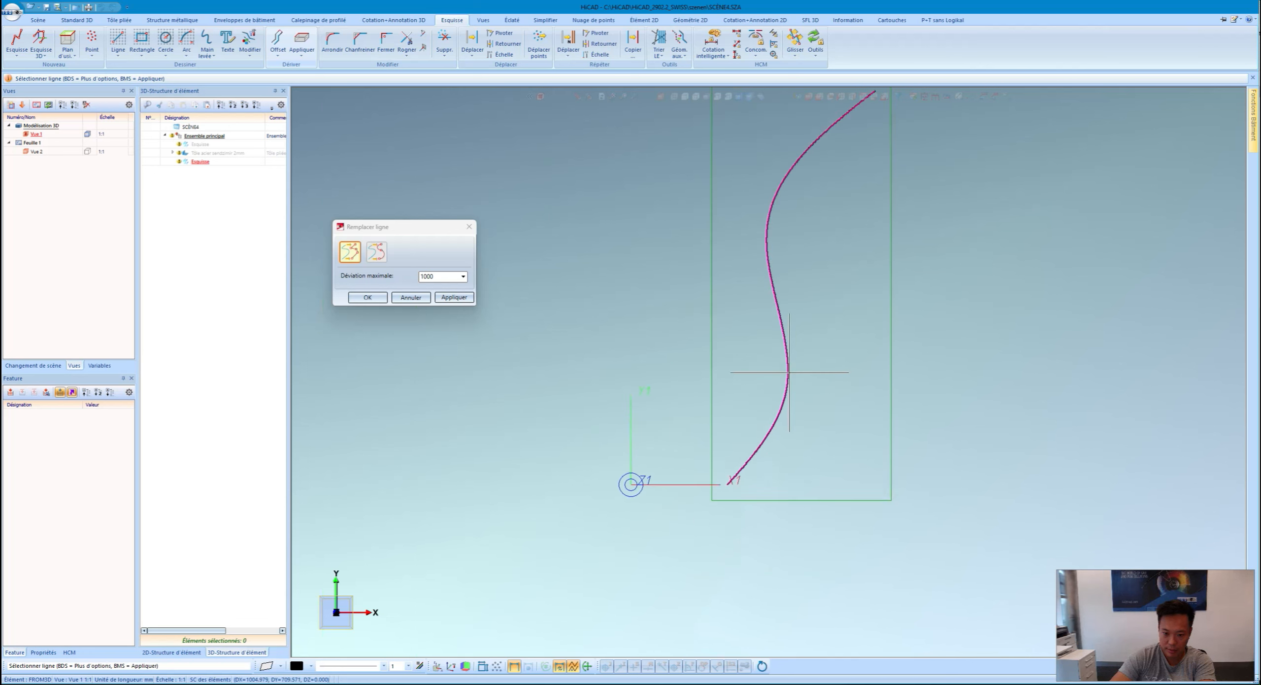
pyautogui.click(427, 275)
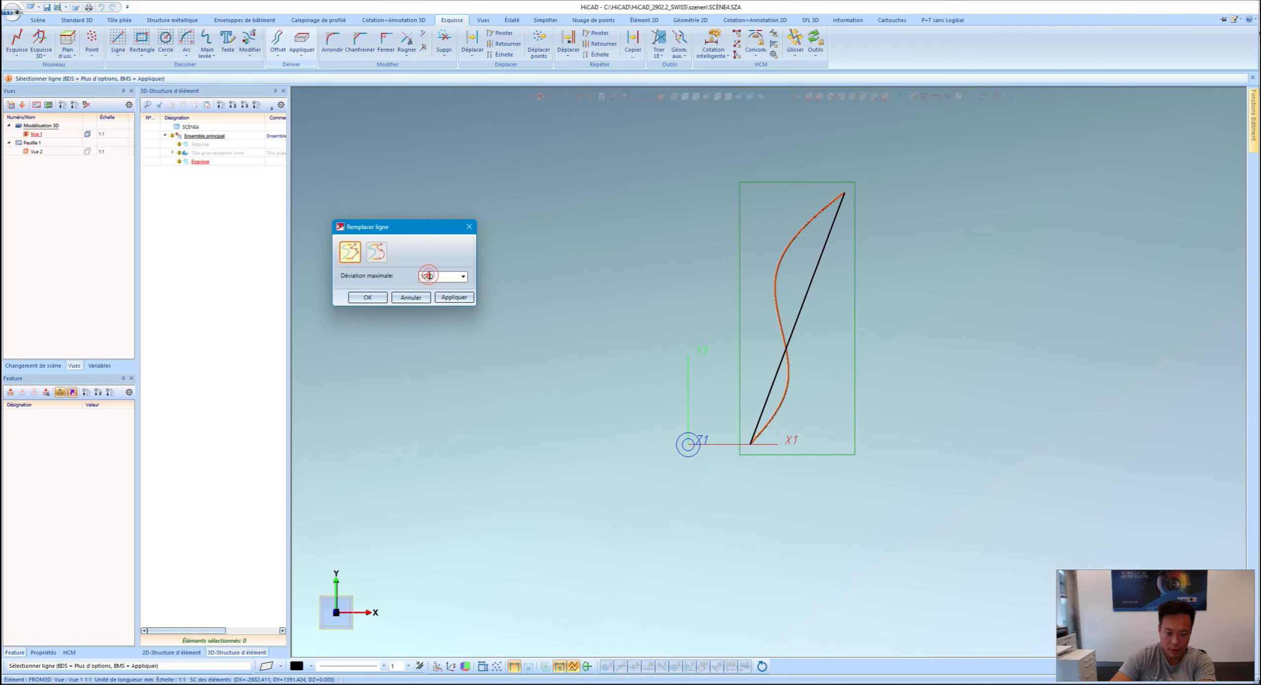
pyautogui.write('50')
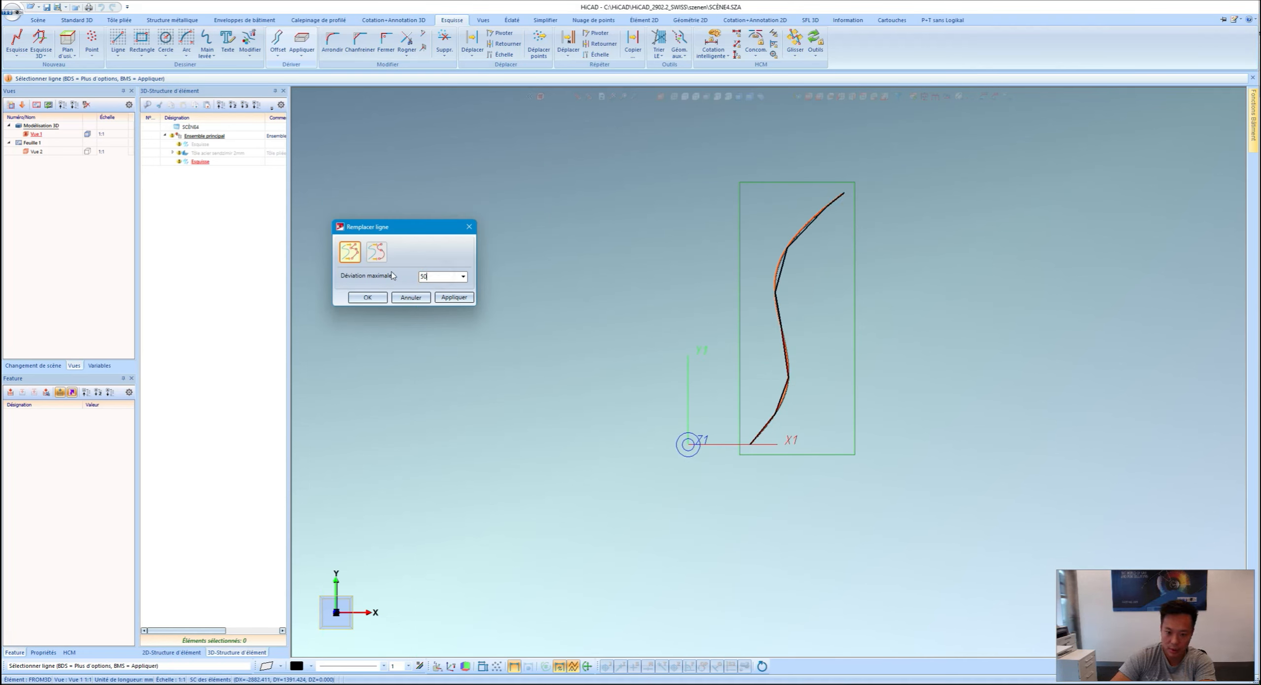
pyautogui.scroll(7, 789, 292)
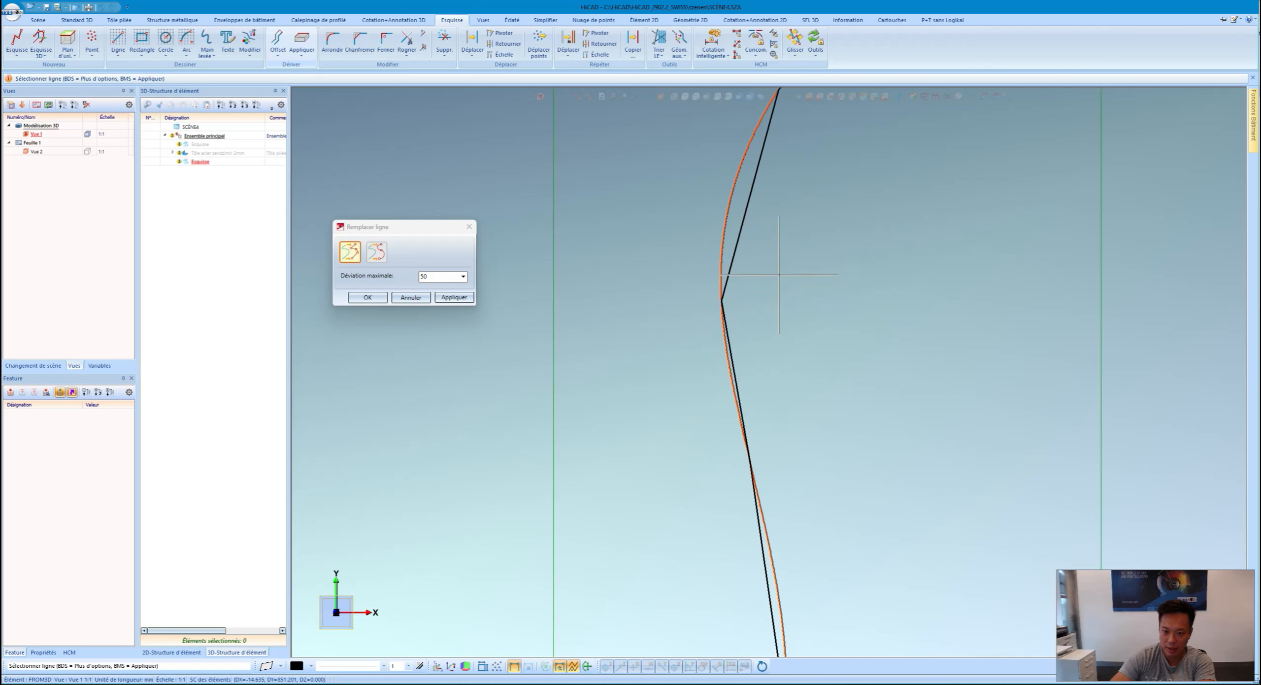
pyautogui.scroll(-3, 781, 281)
pyautogui.scroll(-4, 754, 332)
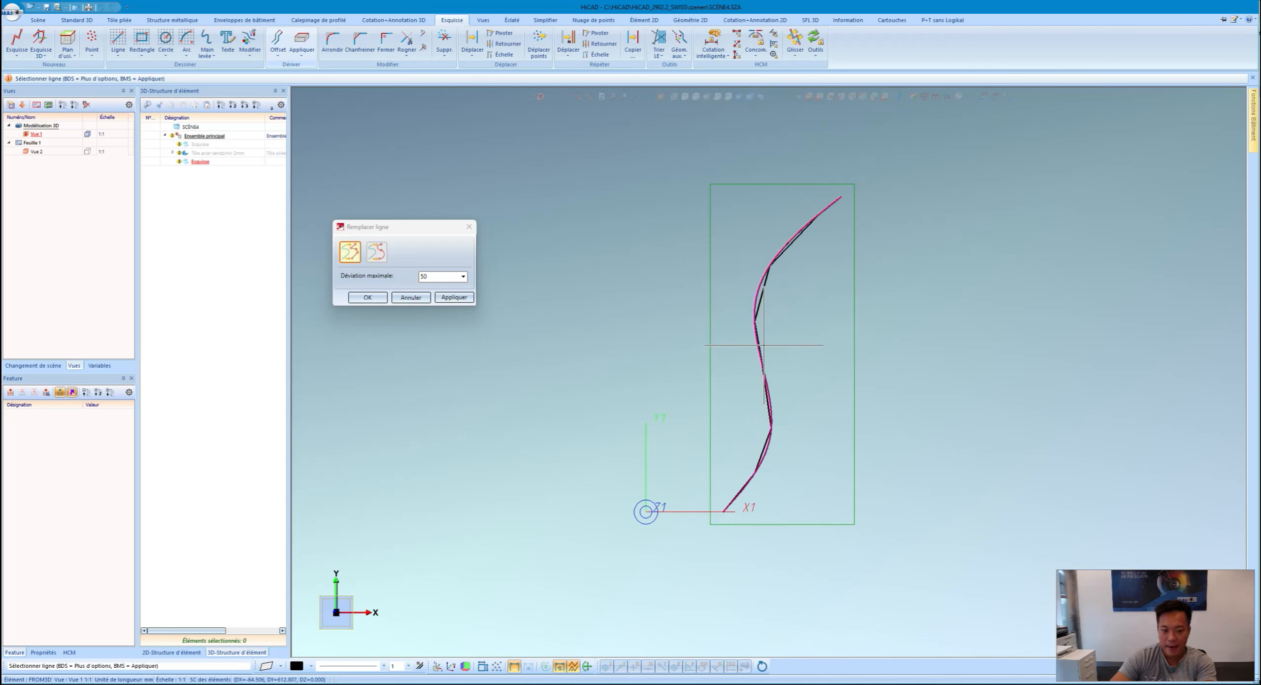
pyautogui.click(377, 257)
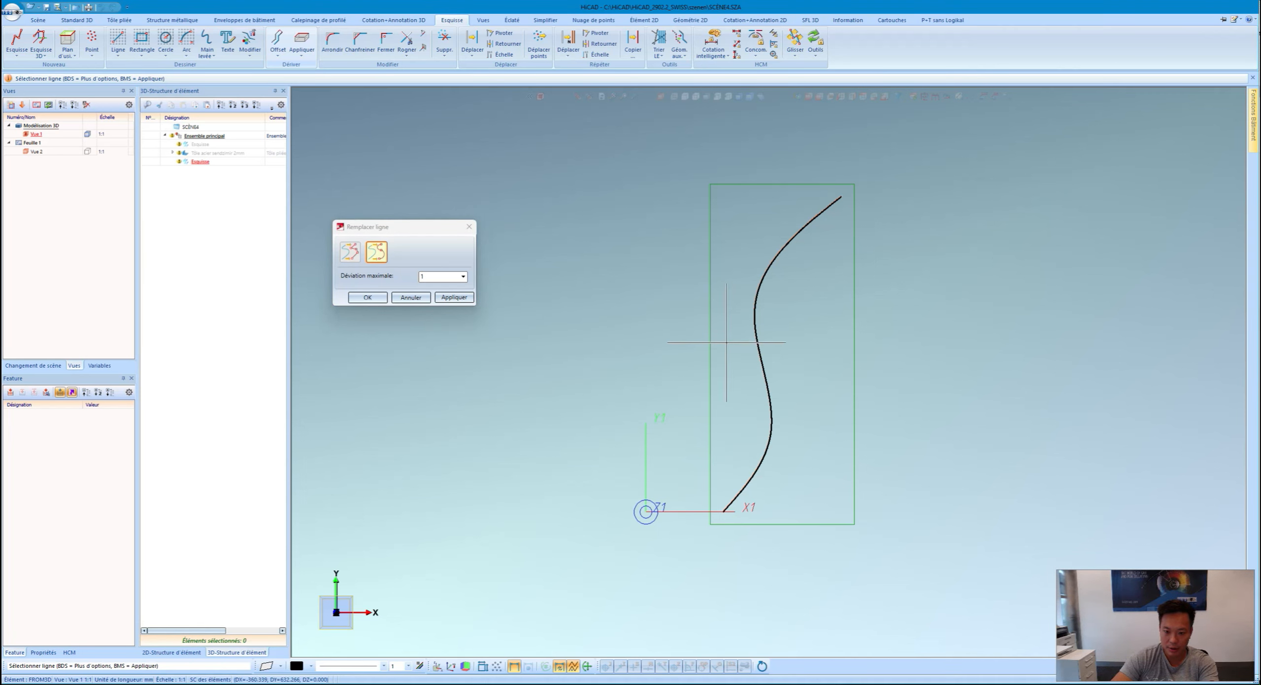
pyautogui.scroll(4, 755, 326)
pyautogui.scroll(2, 783, 300)
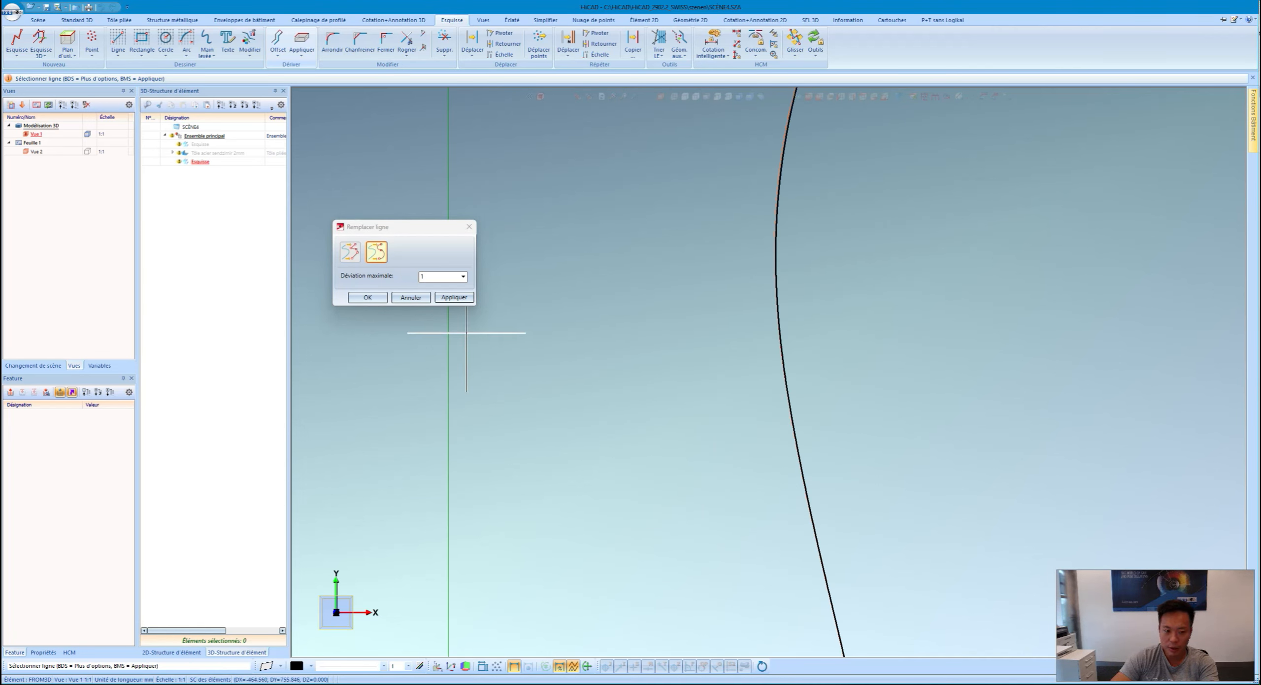
pyautogui.click(455, 297)
pyautogui.click(368, 298)
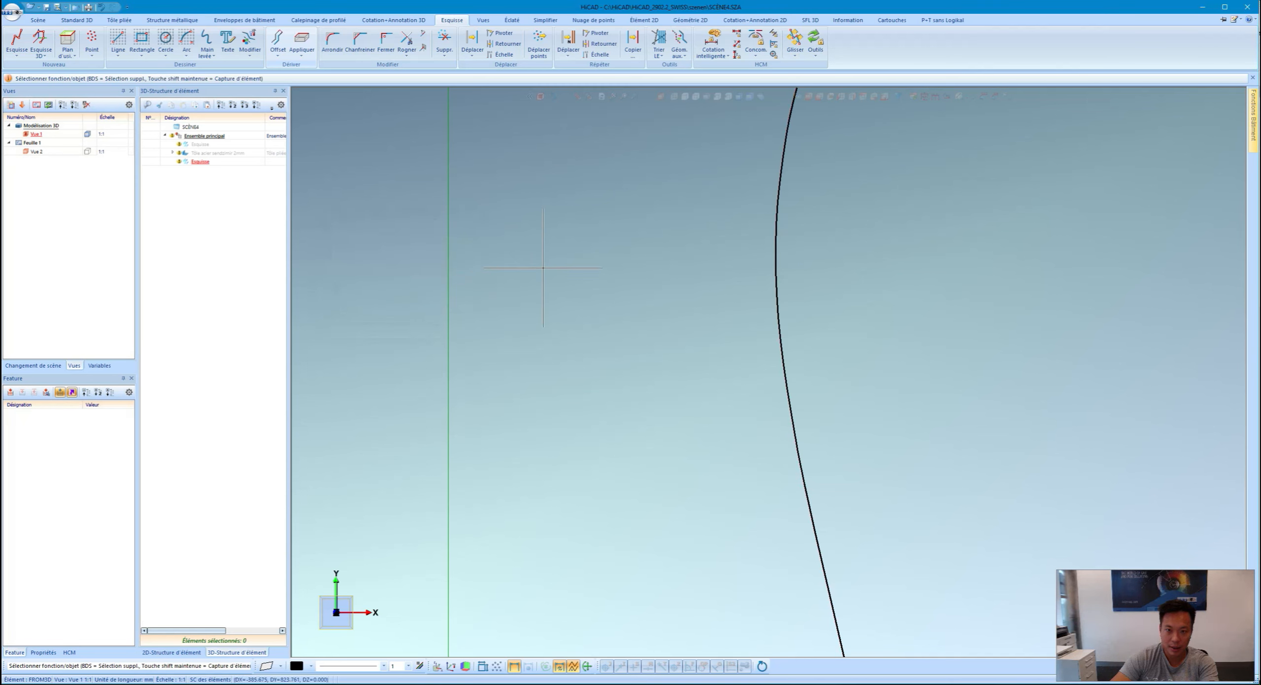
pyautogui.scroll(-3, 567, 246)
pyautogui.click(444, 45)
pyautogui.scroll(-4, 613, 366)
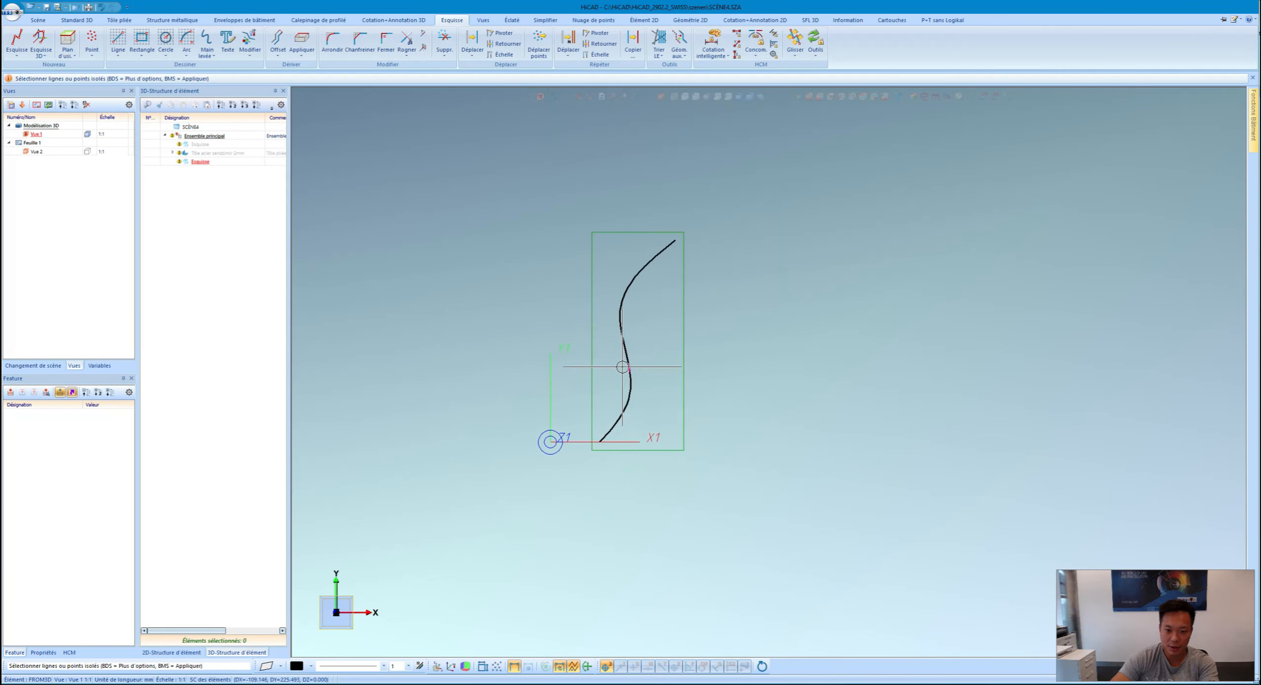
# Step: End the stray-line cleanup and start a sheet along the sketch from its context menu
pyautogui.scroll(3, 608, 357)
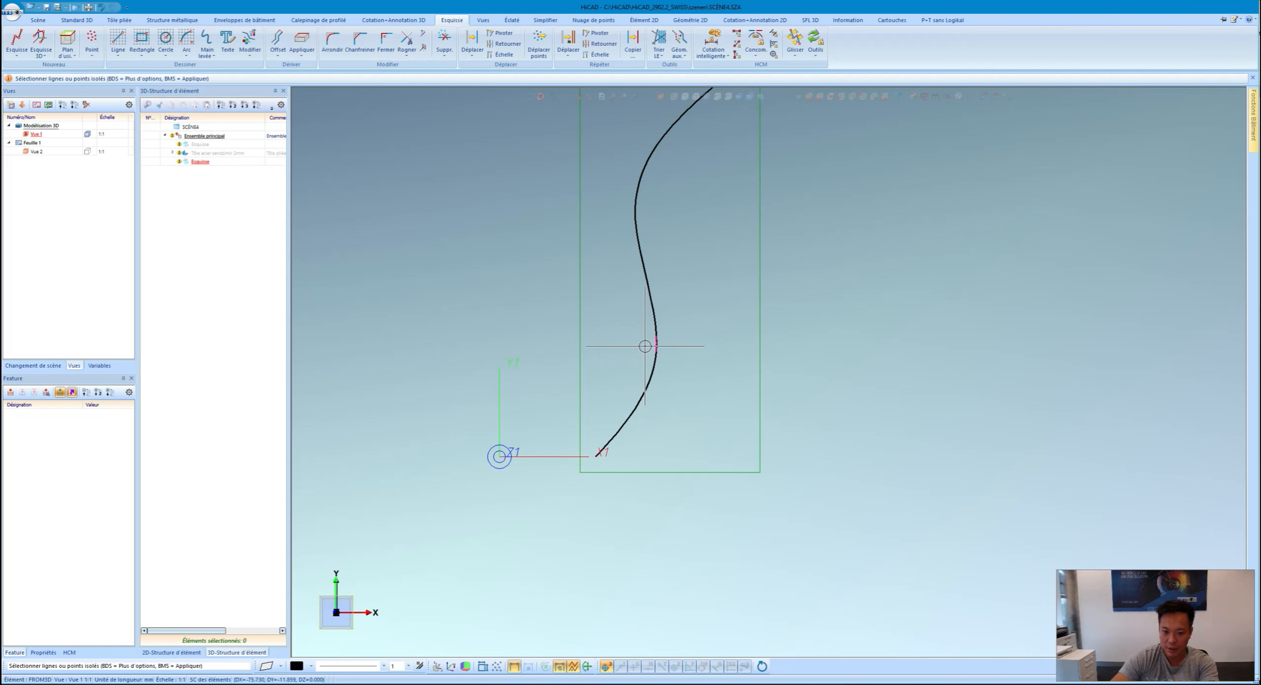
pyautogui.middleClick(642, 228)
pyautogui.scroll(-4, 673, 319)
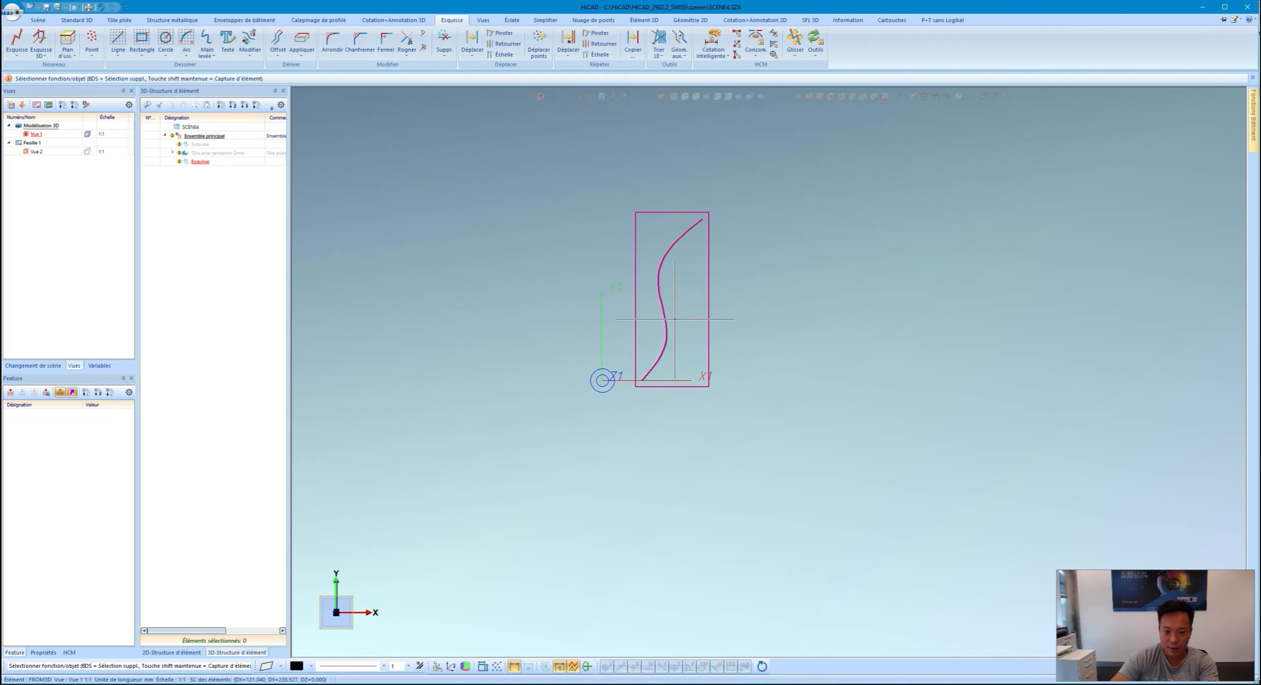
pyautogui.click(808, 97)
pyautogui.rightClick(692, 365)
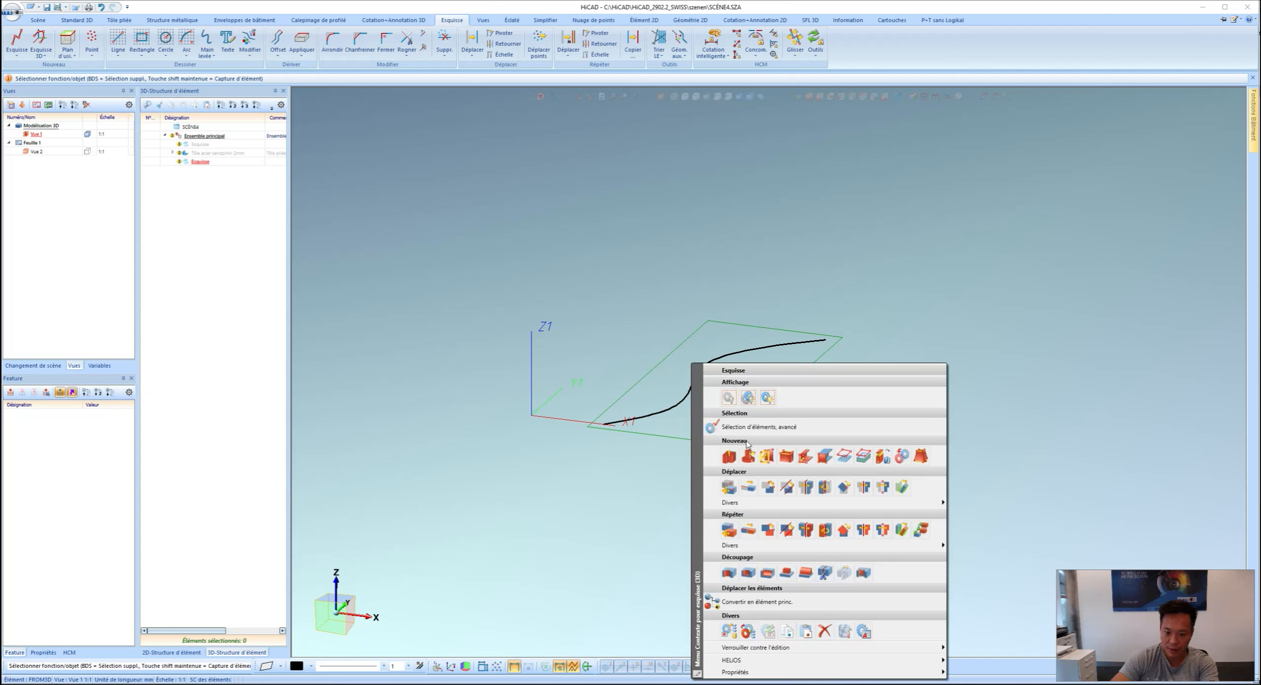
pyautogui.click(791, 458)
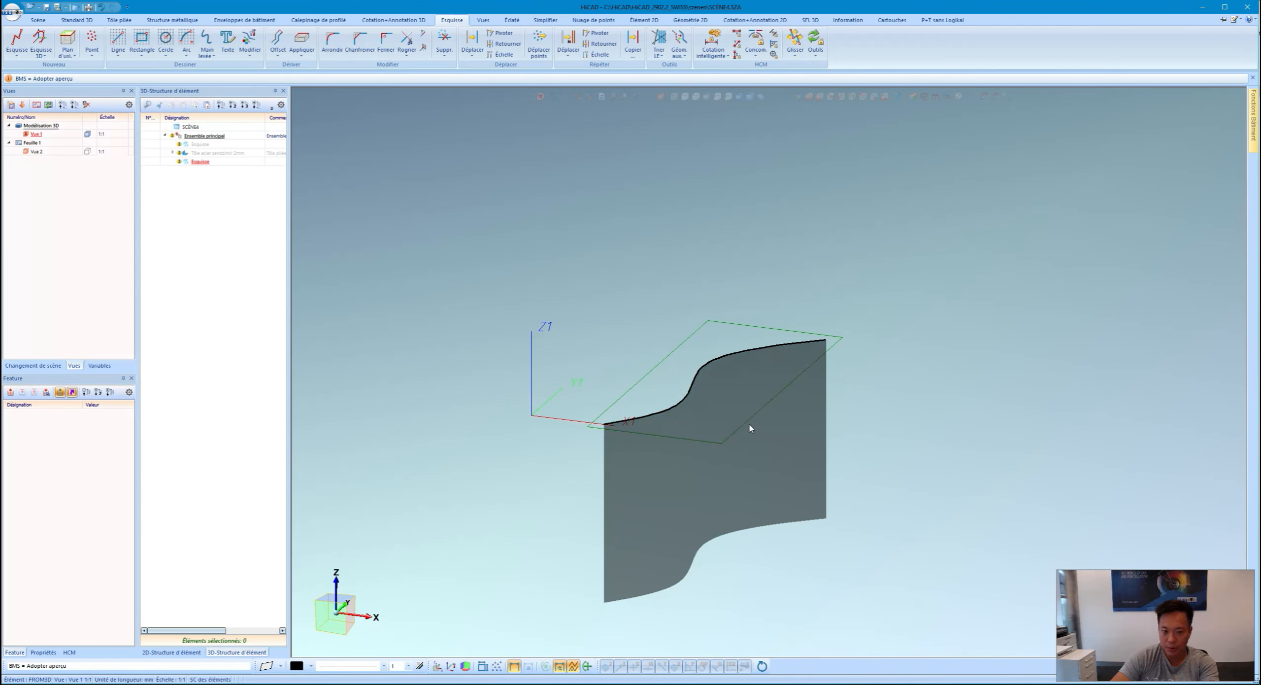
pyautogui.scroll(-1, 748, 393)
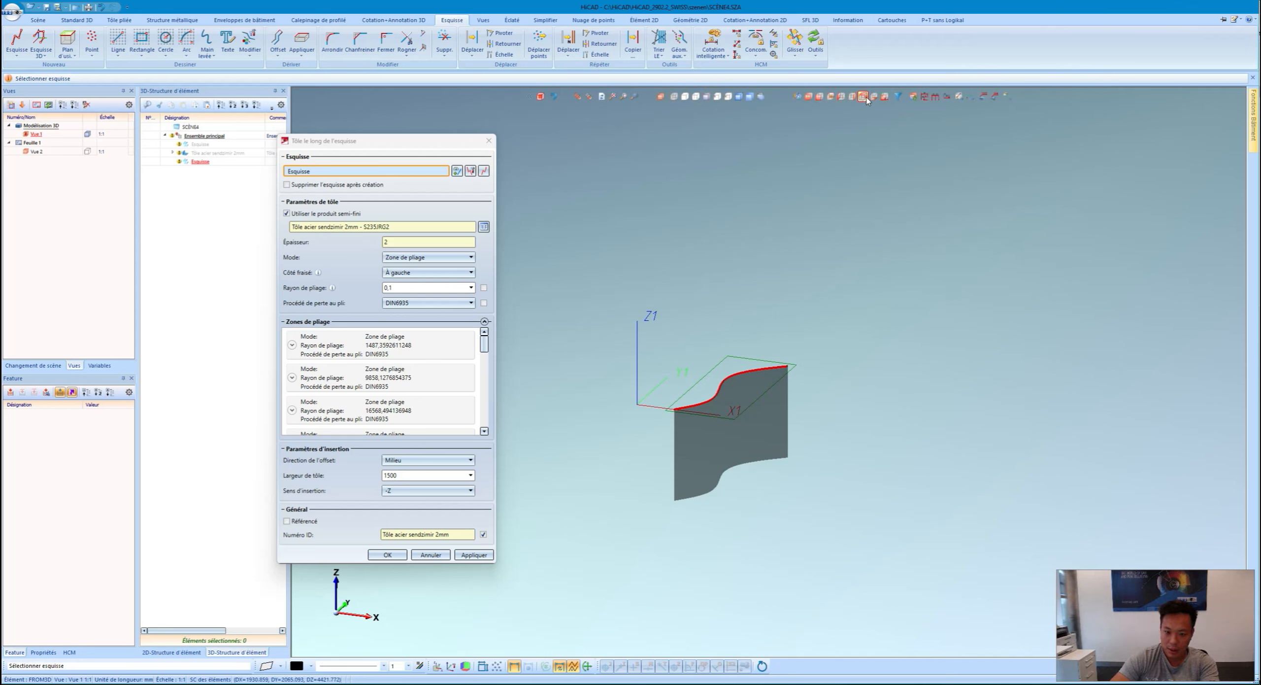
# Step: Centre the 2 mm, 1500-wide steel sheet on the S-curve line (Milieu) and generate it
pyautogui.click(862, 97)
pyautogui.scroll(6, 639, 397)
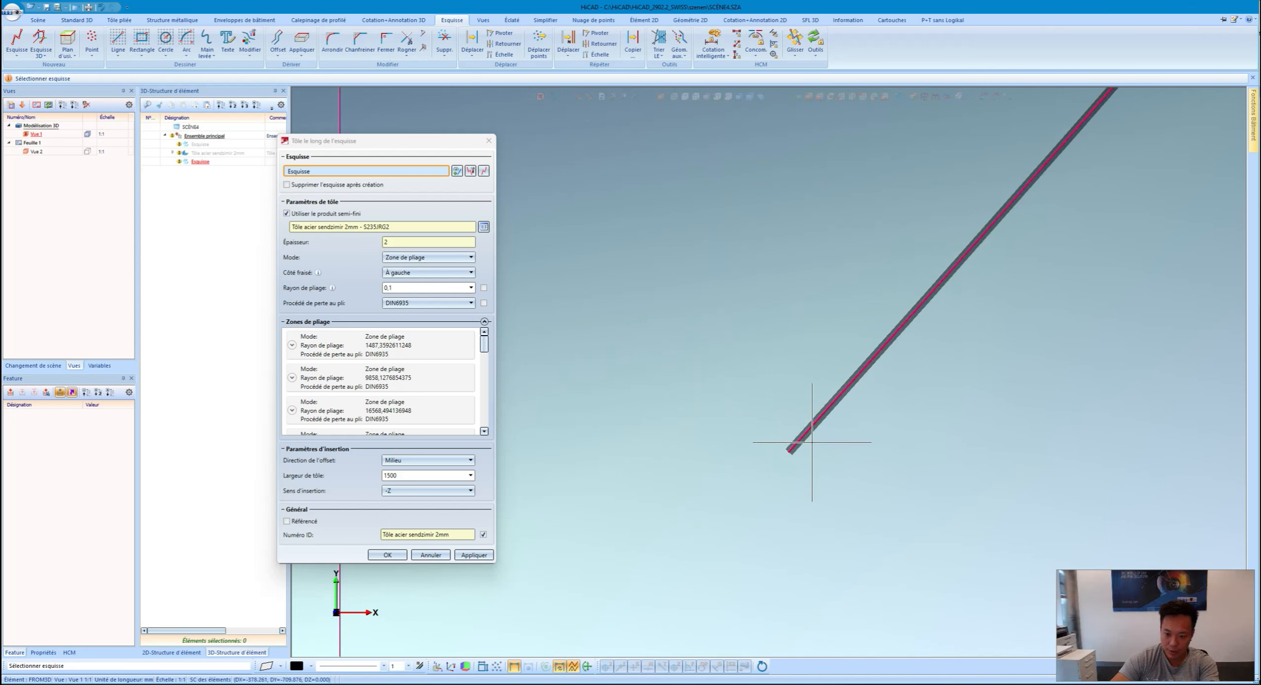
pyautogui.scroll(2, 777, 439)
pyautogui.click(391, 462)
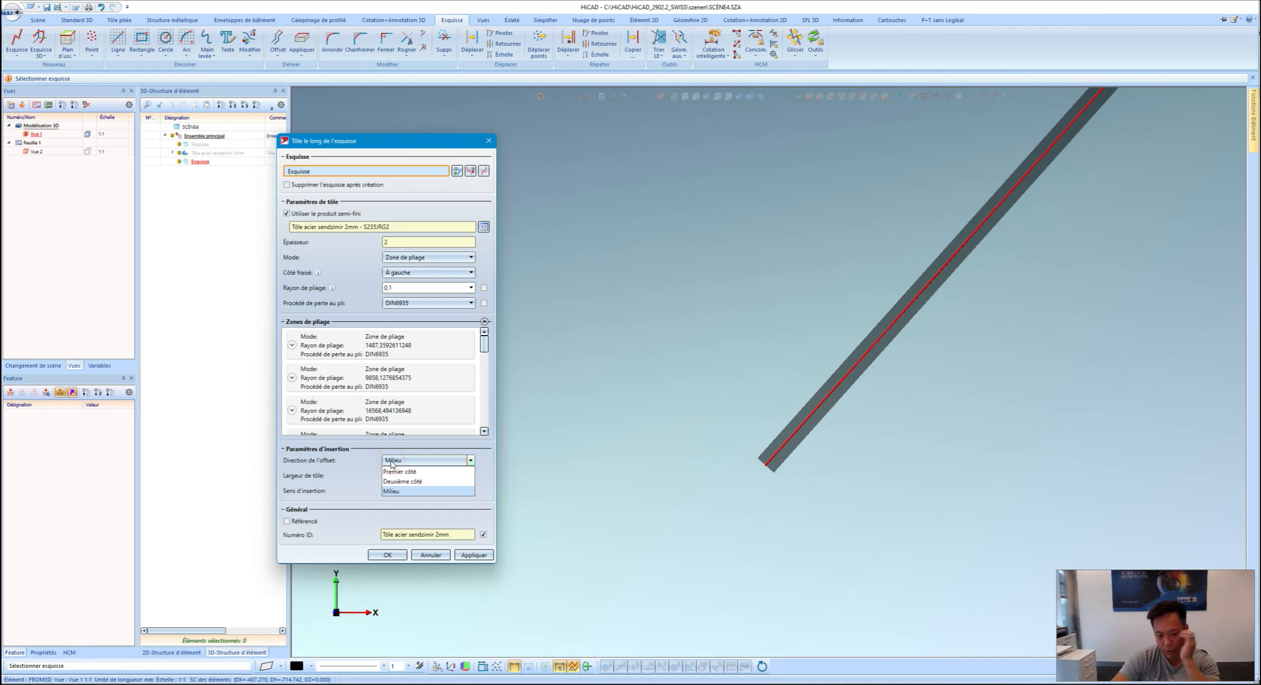
pyautogui.click(406, 491)
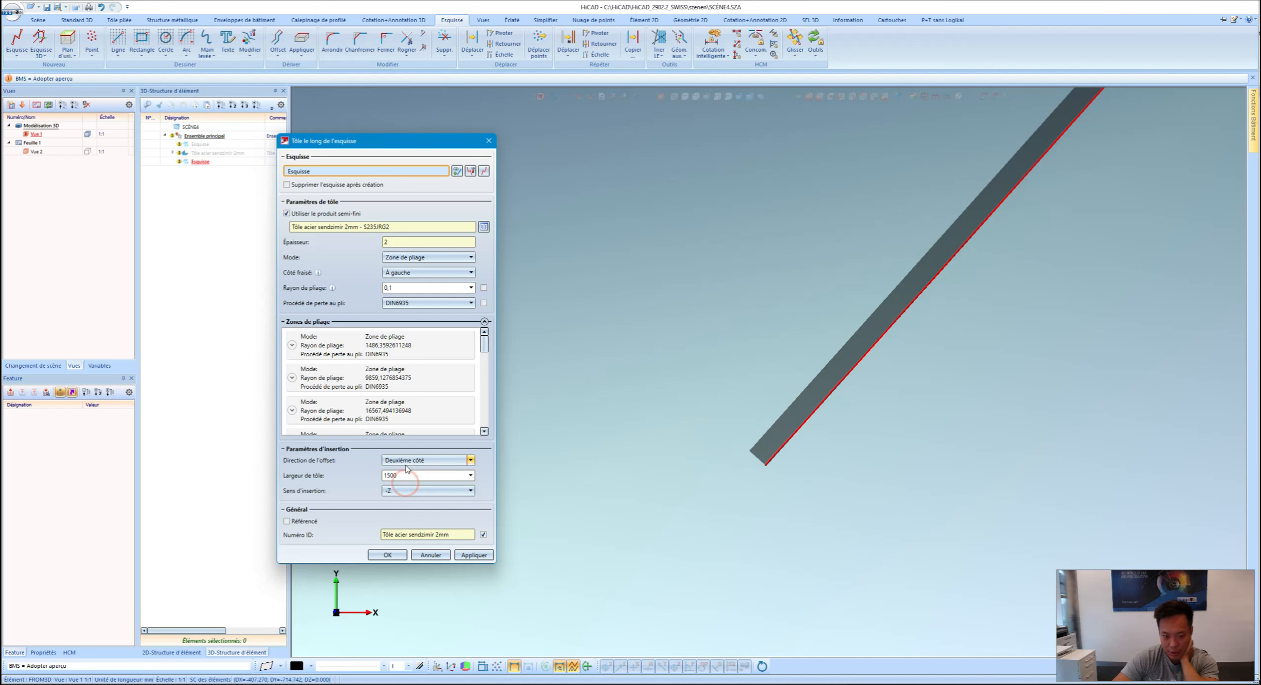
pyautogui.click(406, 462)
pyautogui.click(405, 470)
pyautogui.click(410, 459)
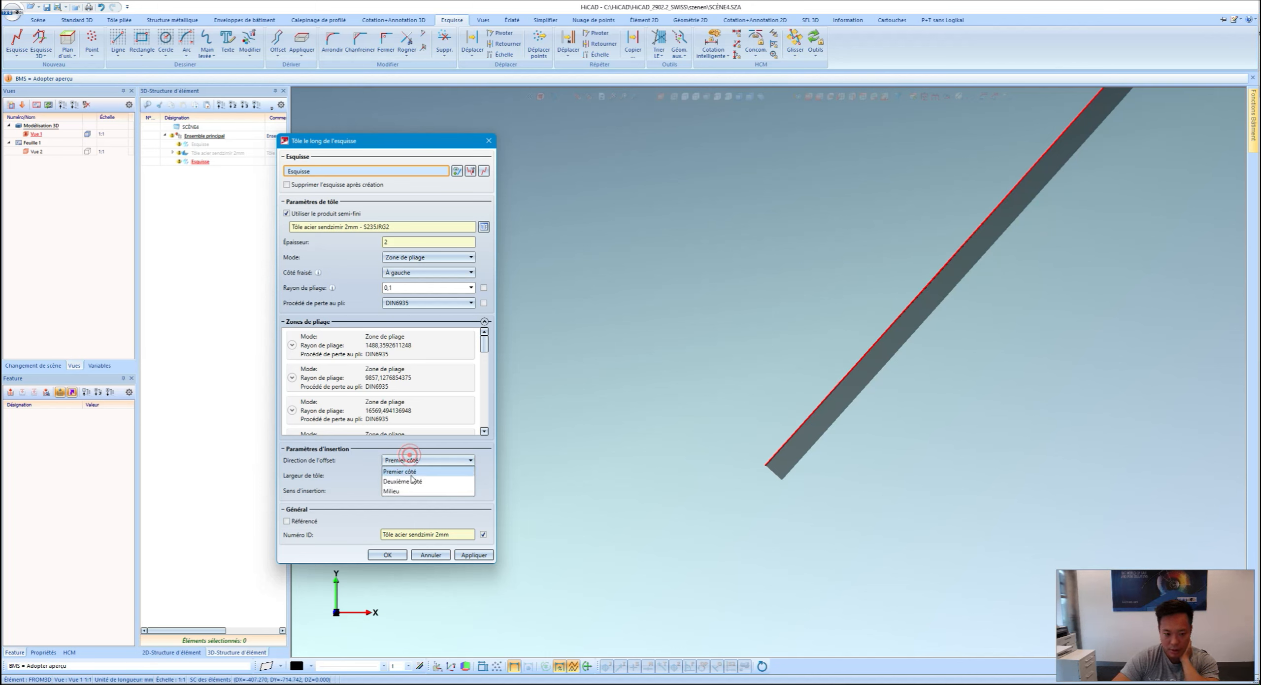
pyautogui.click(413, 489)
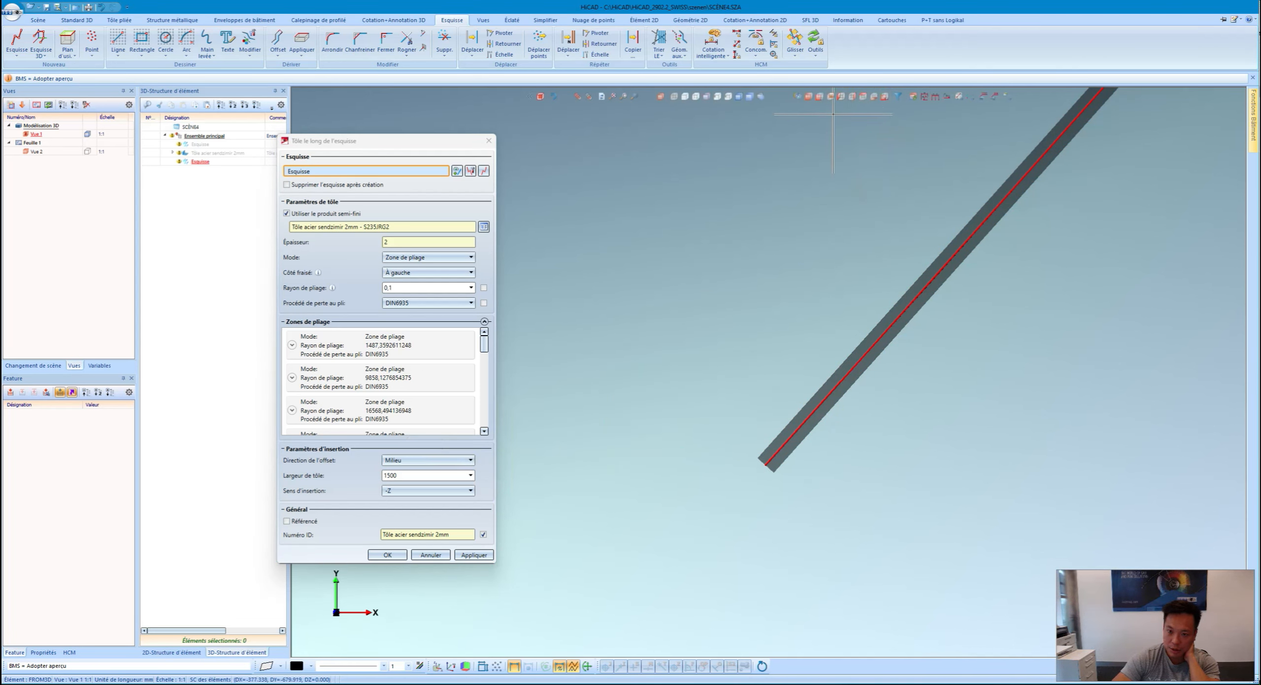
pyautogui.click(809, 97)
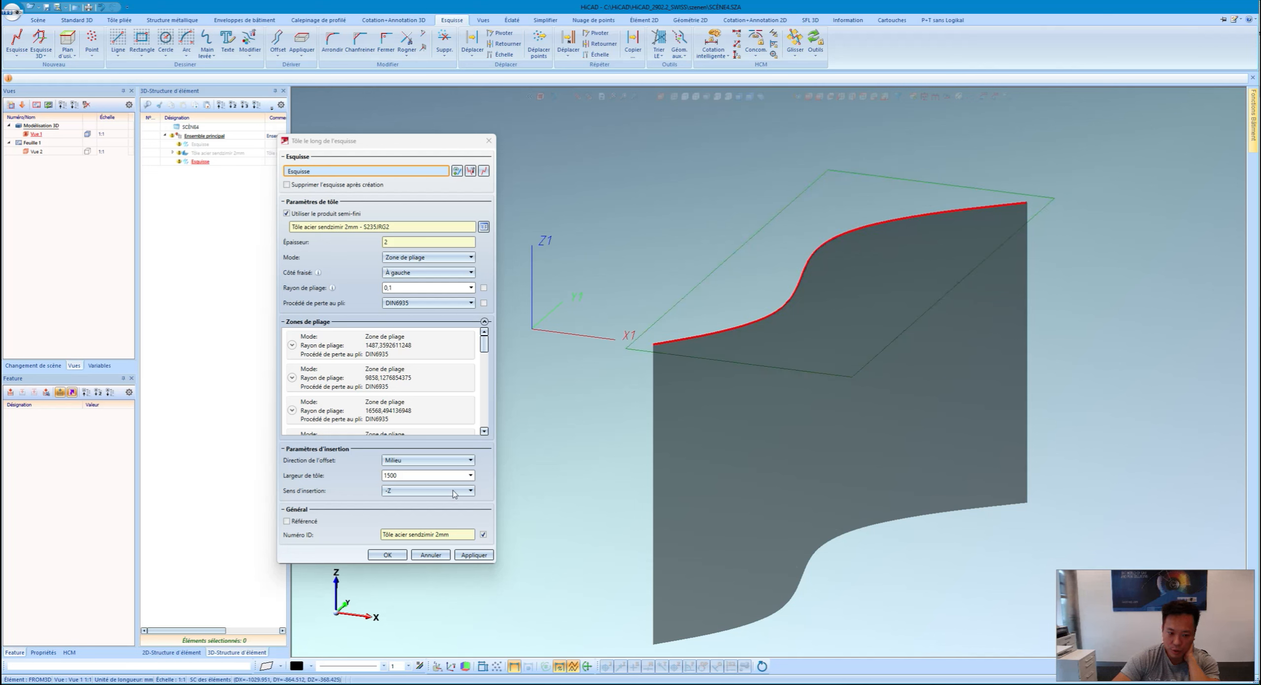
pyautogui.click(472, 555)
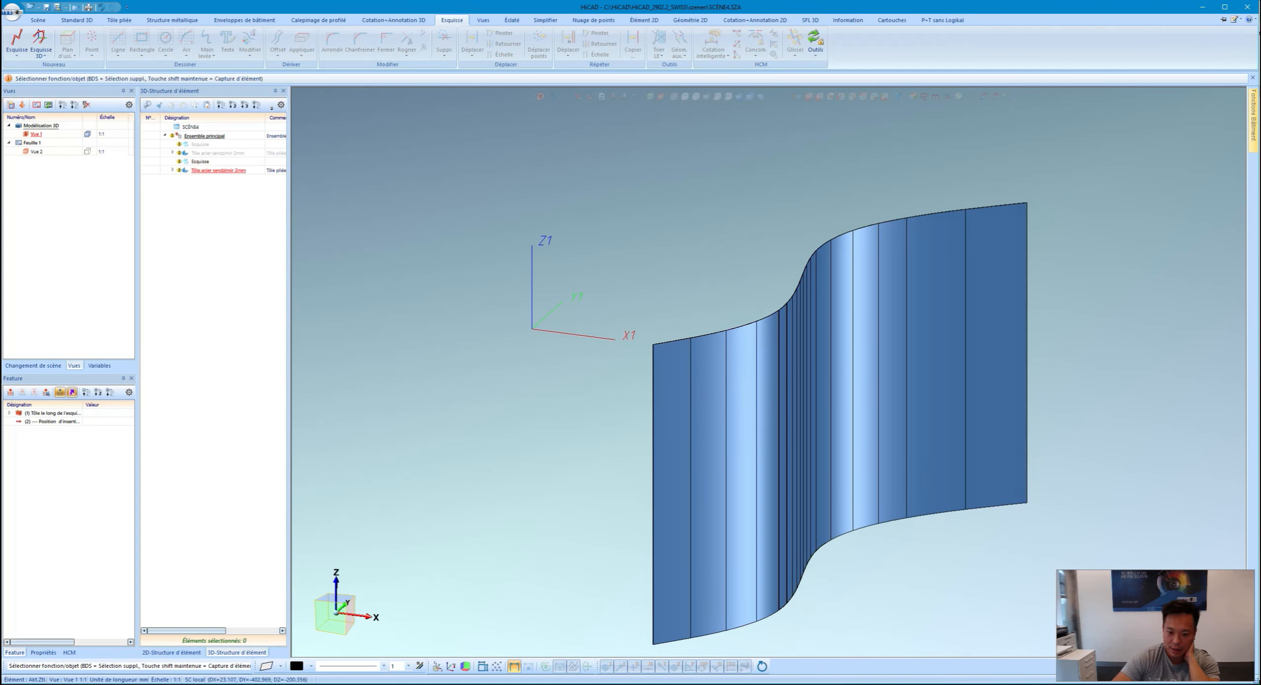
# Step: Run Simulation de pliage on the sheet, unfolding it flat from its left edge
pyautogui.moveTo(760, 373)
pyautogui.mouseDown(button='middle')
pyautogui.moveTo(833, 381)
pyautogui.moveTo(752, 387)
pyautogui.moveTo(721, 434)
pyautogui.mouseUp(button='middle')
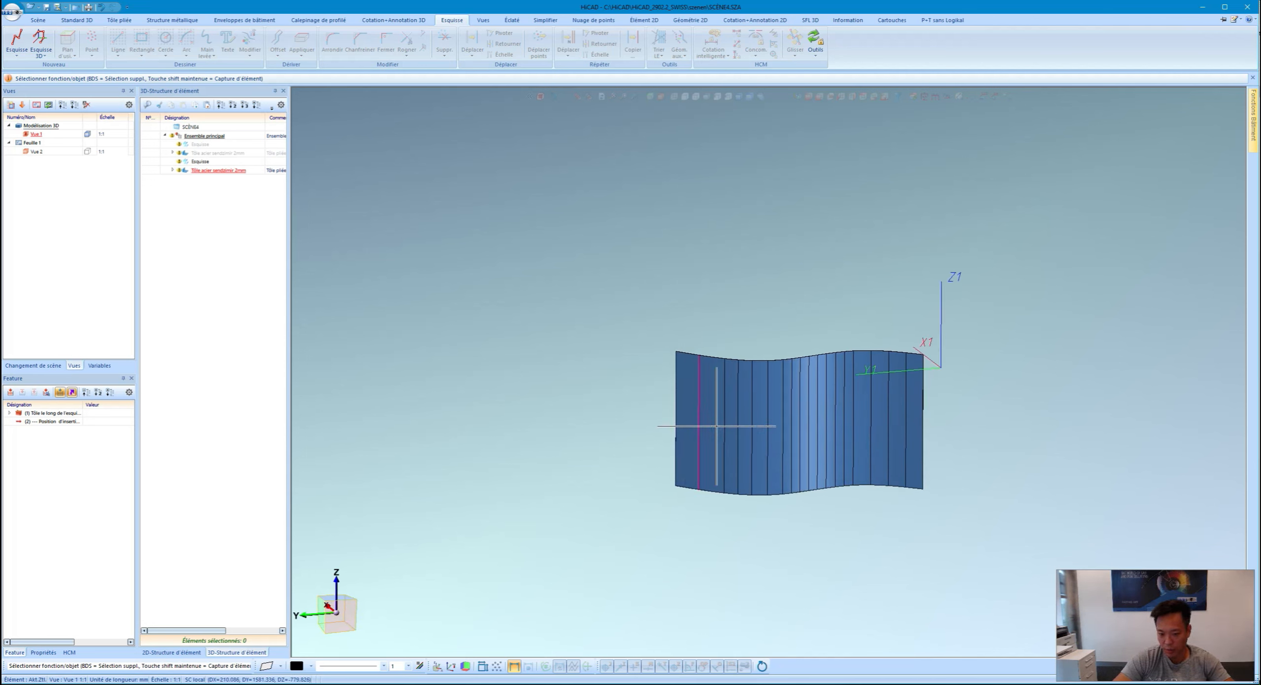
pyautogui.scroll(1, 799, 429)
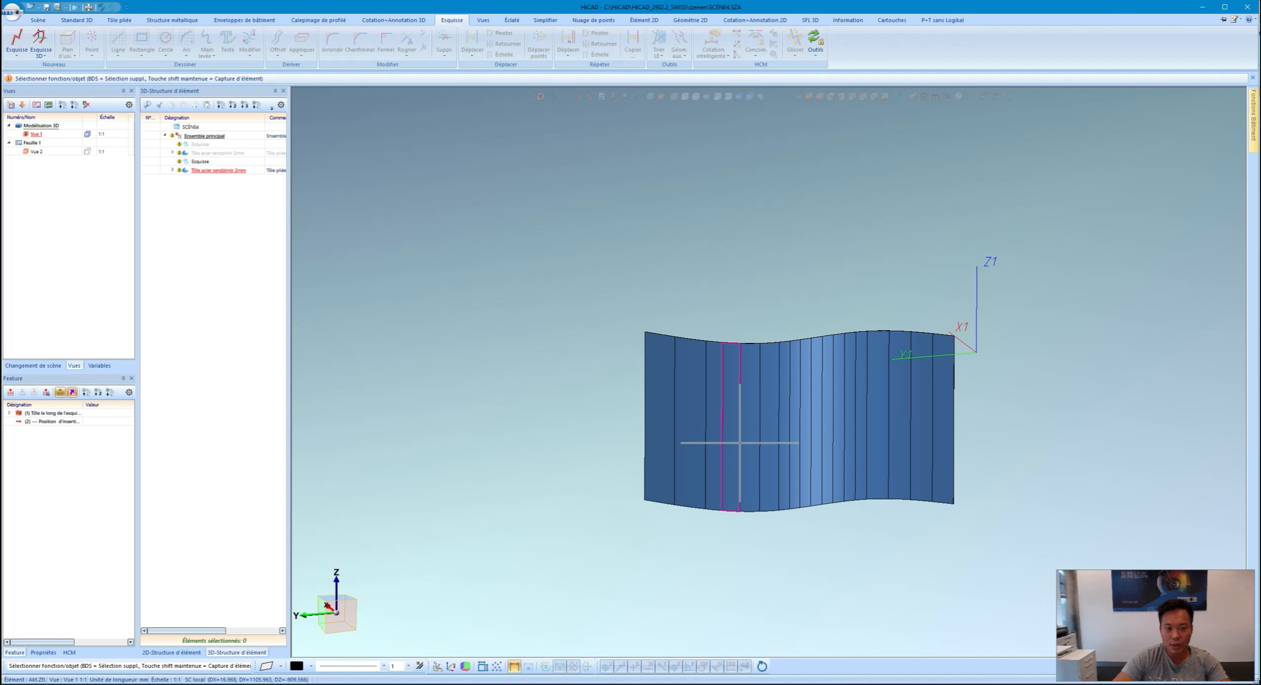
pyautogui.click(119, 20)
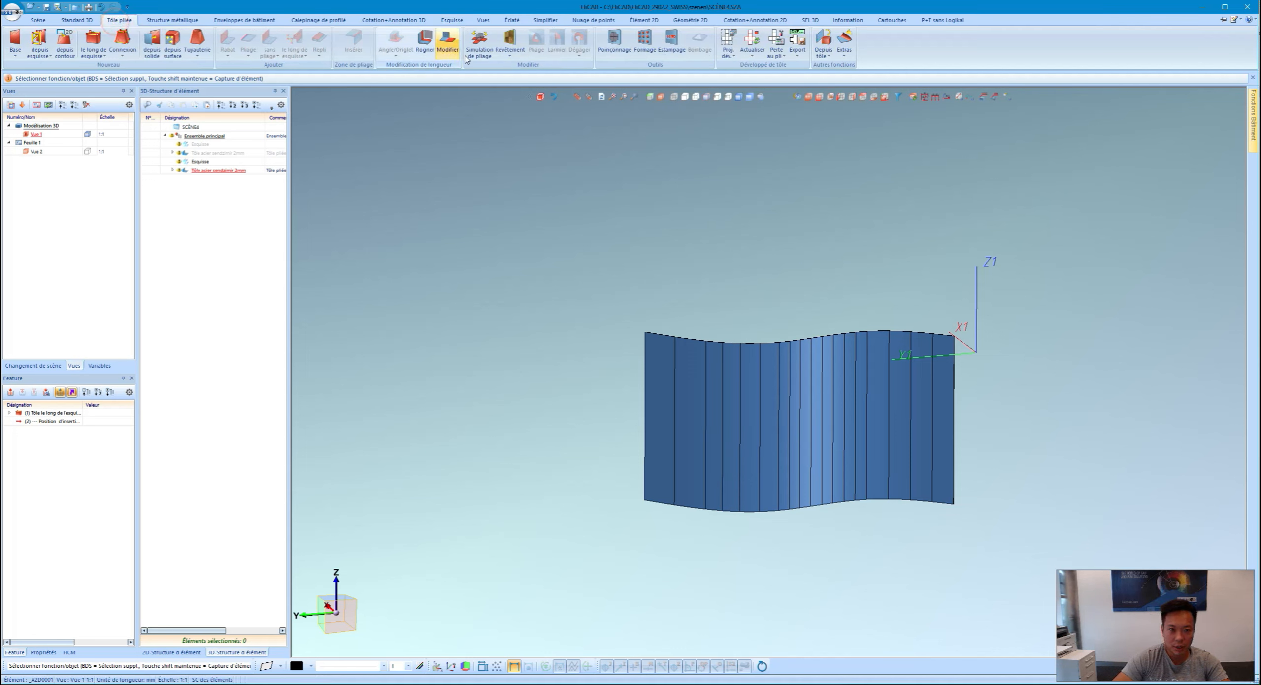
pyautogui.click(480, 46)
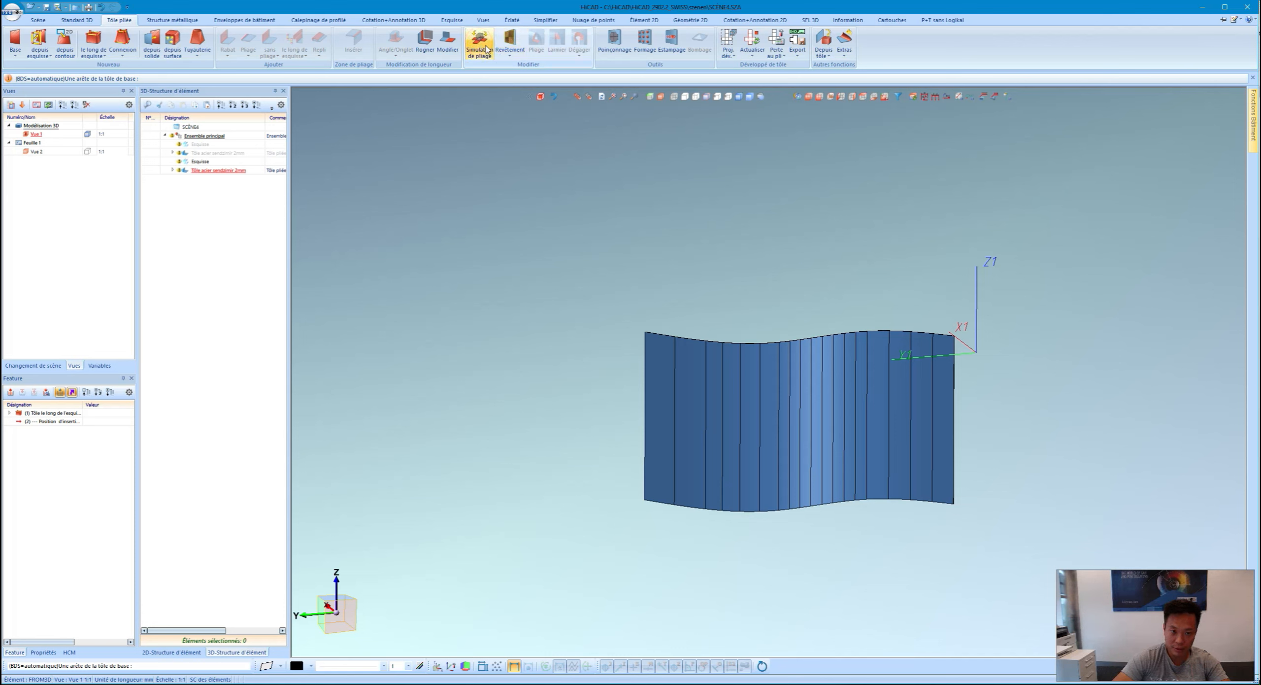
pyautogui.click(645, 352)
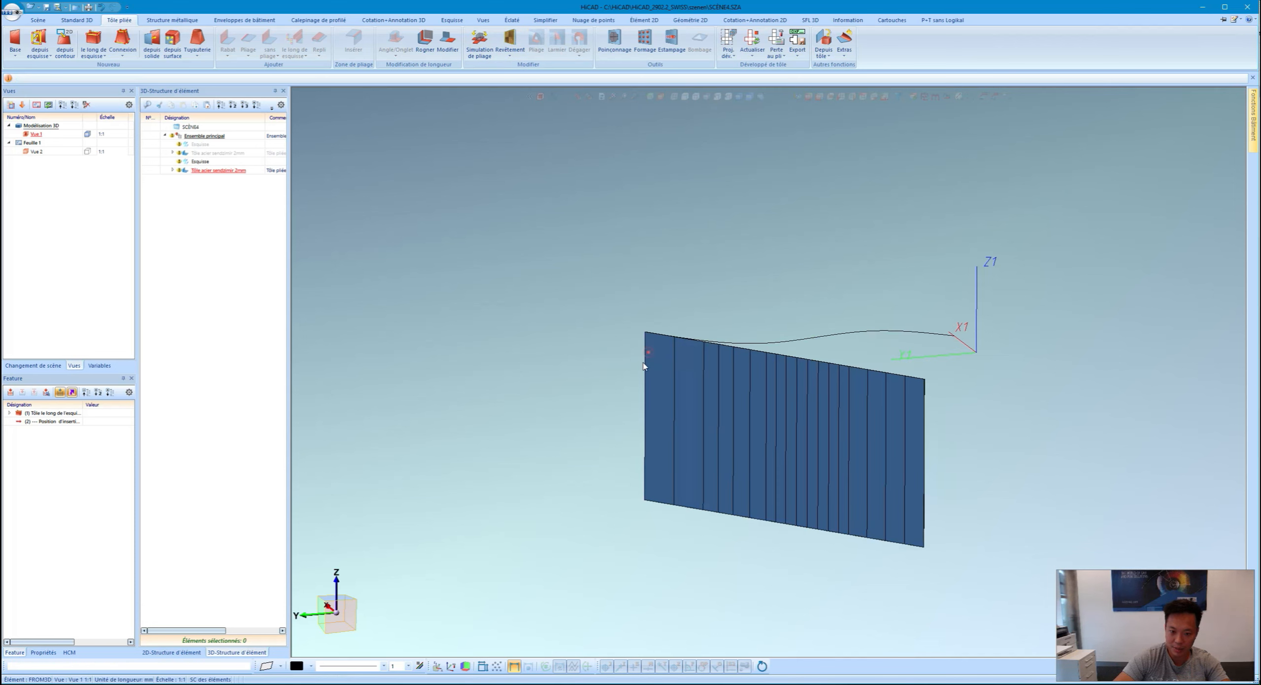
pyautogui.scroll(-2, 881, 318)
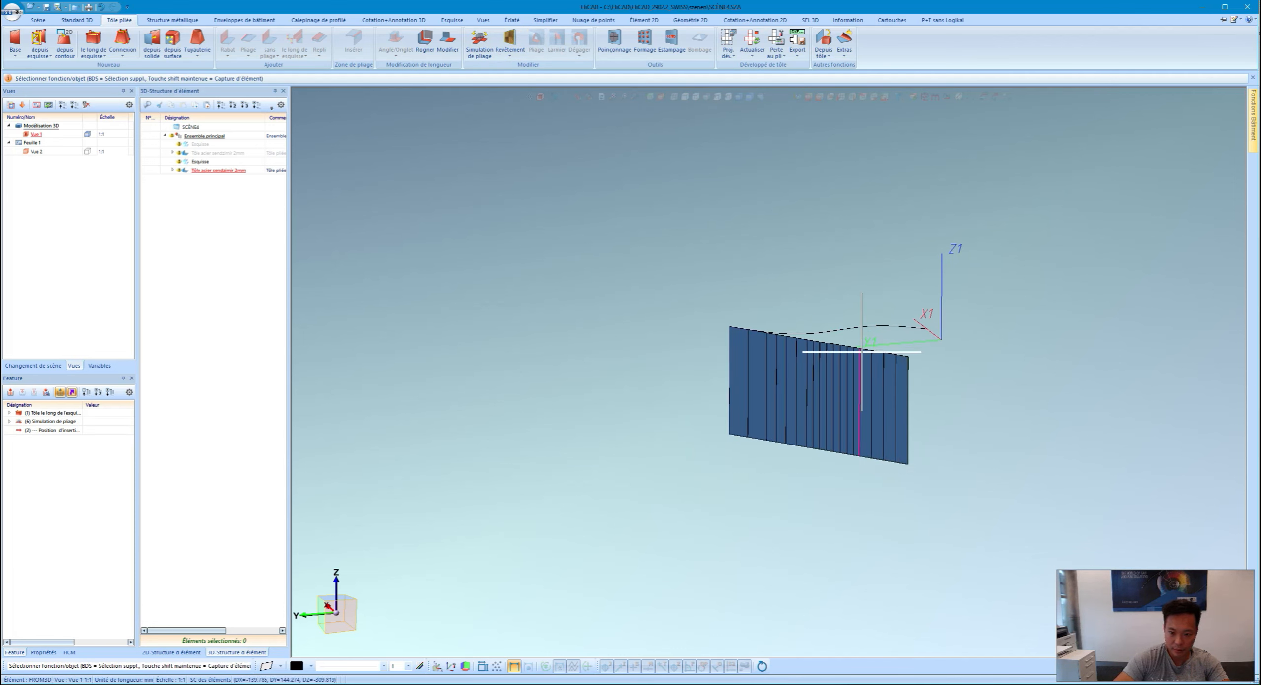
pyautogui.scroll(2, 833, 366)
# Step: Start a Découpage sketch cut on the sheet, with its plane on the left edge
pyautogui.rightClick(694, 377)
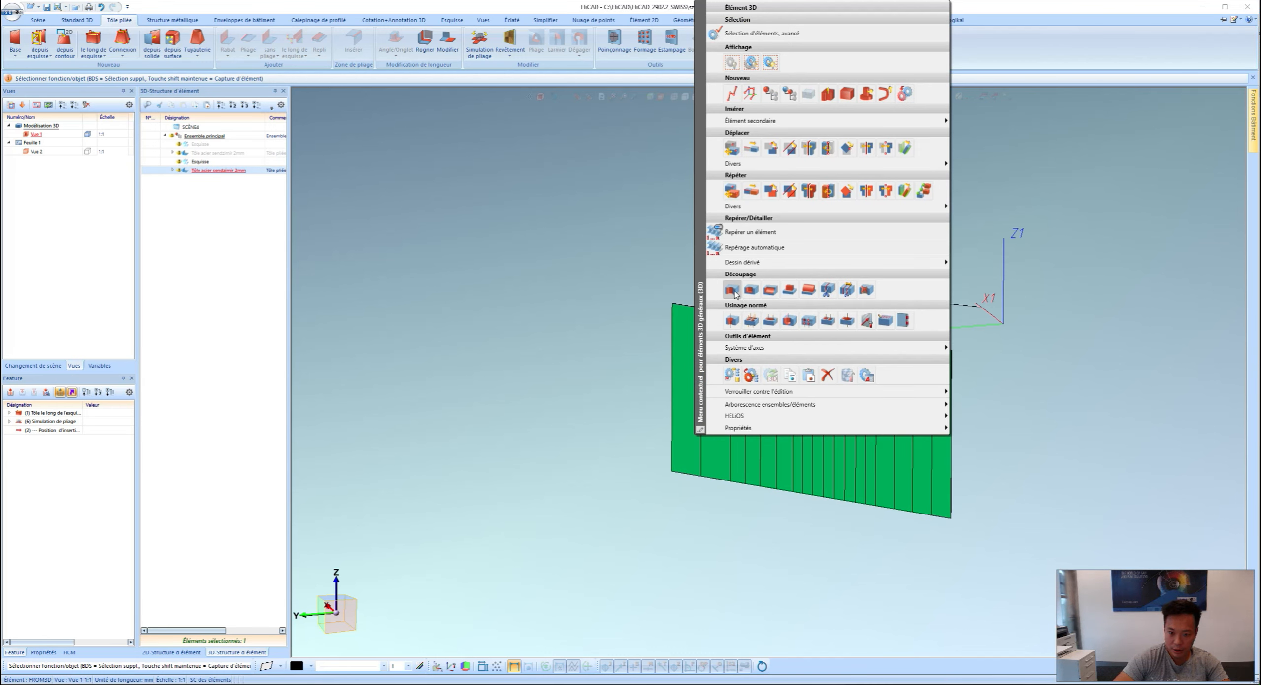
pyautogui.click(733, 289)
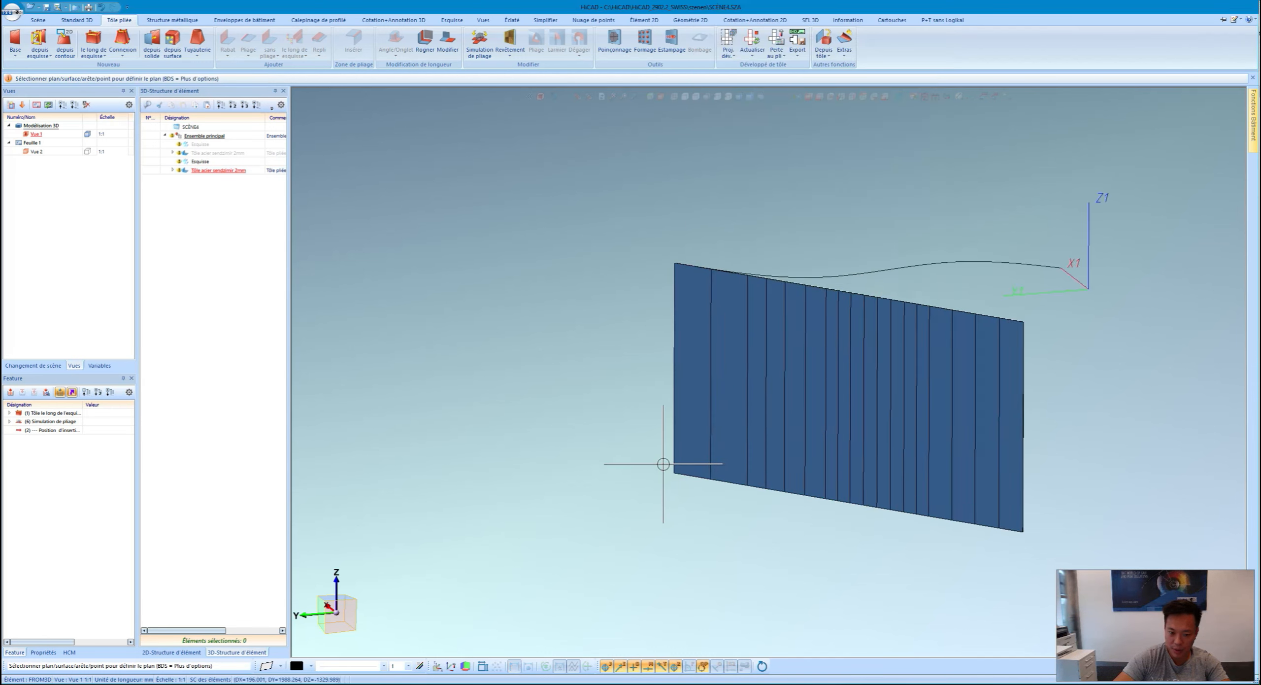
pyautogui.scroll(3, 665, 458)
pyautogui.click(708, 473)
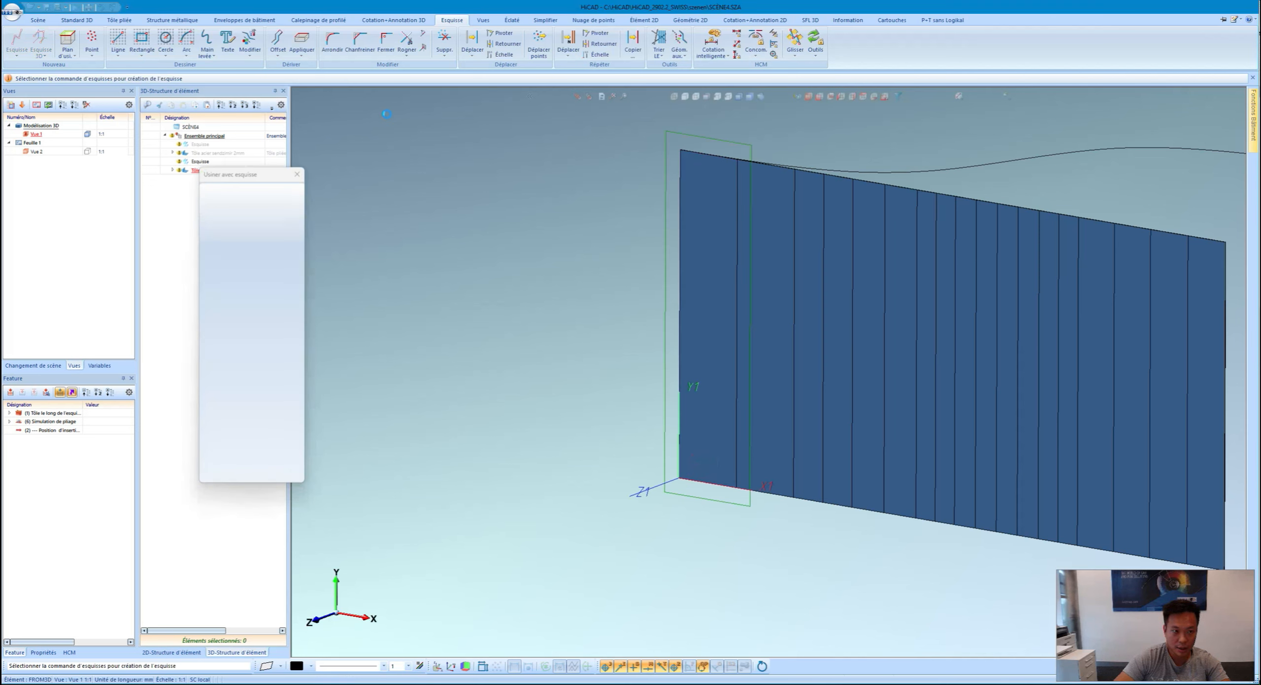
# Step: Cut the text 'VIDEO TÔLERIE', height 70 at 20°, into the middle of the flat sheet
pyautogui.click(229, 35)
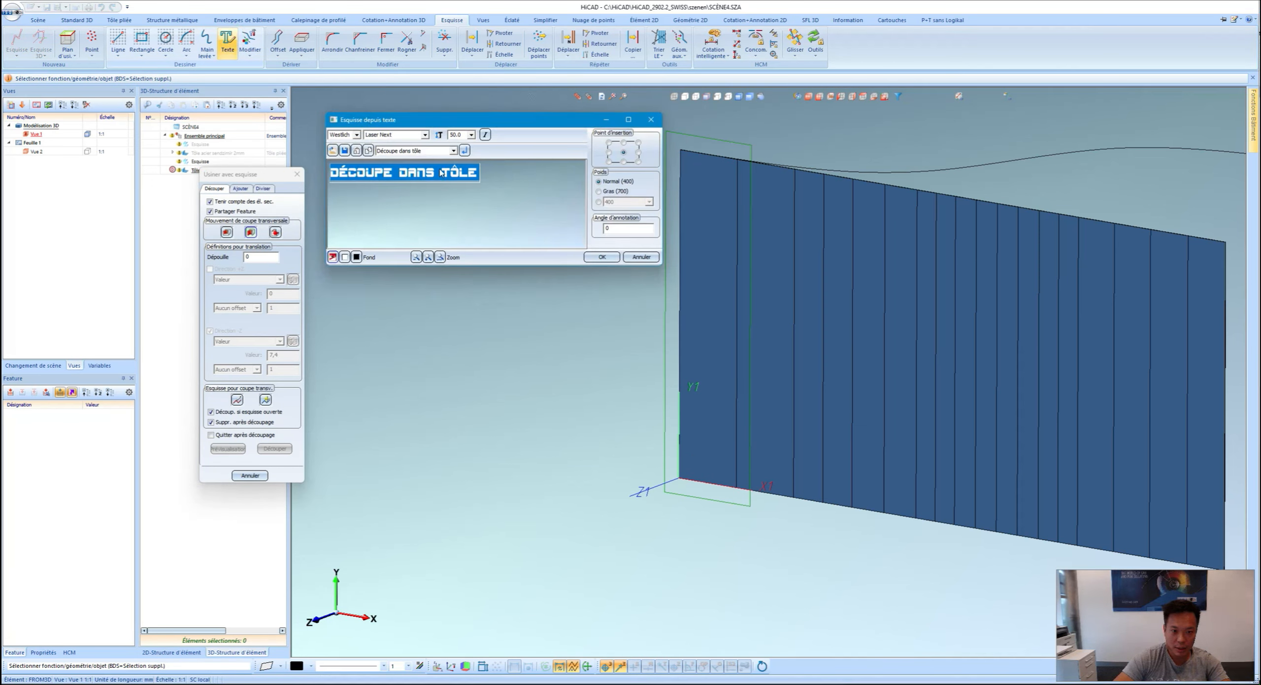
pyautogui.click(408, 169)
pyautogui.moveTo(333, 172); pyautogui.dragTo(468, 172)
pyautogui.write('Video Tôlerie')
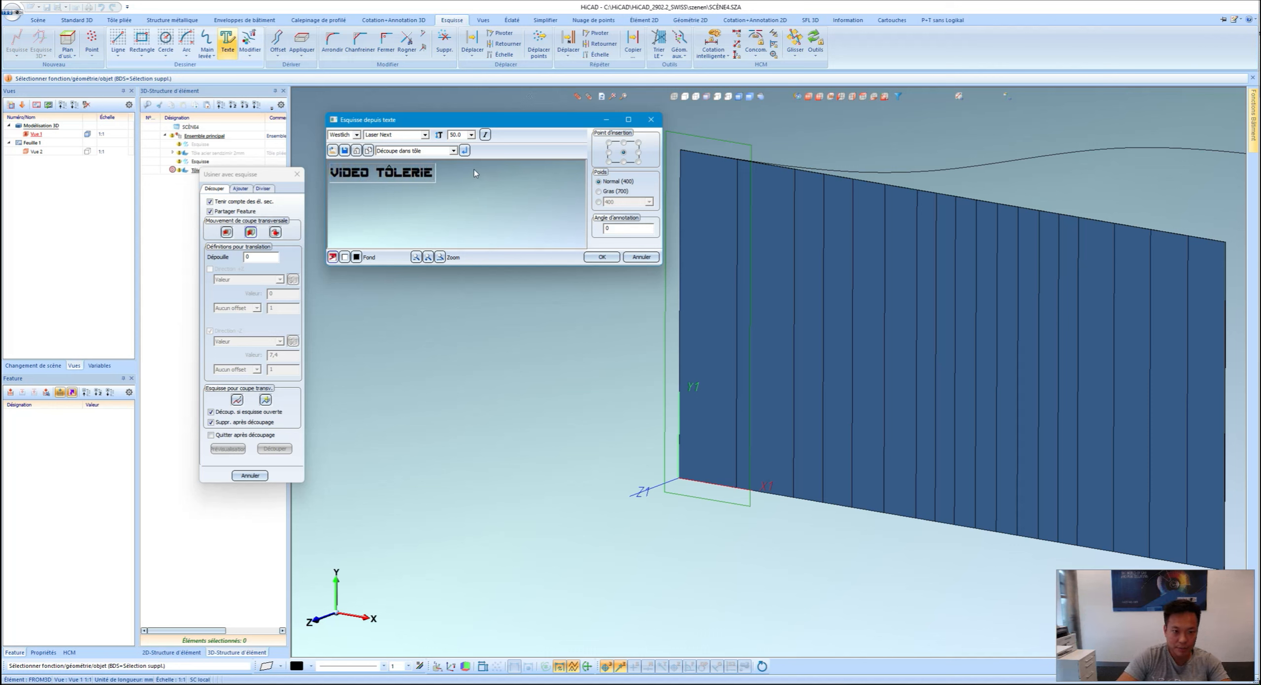
pyautogui.doubleClick(456, 134)
pyautogui.click(612, 260)
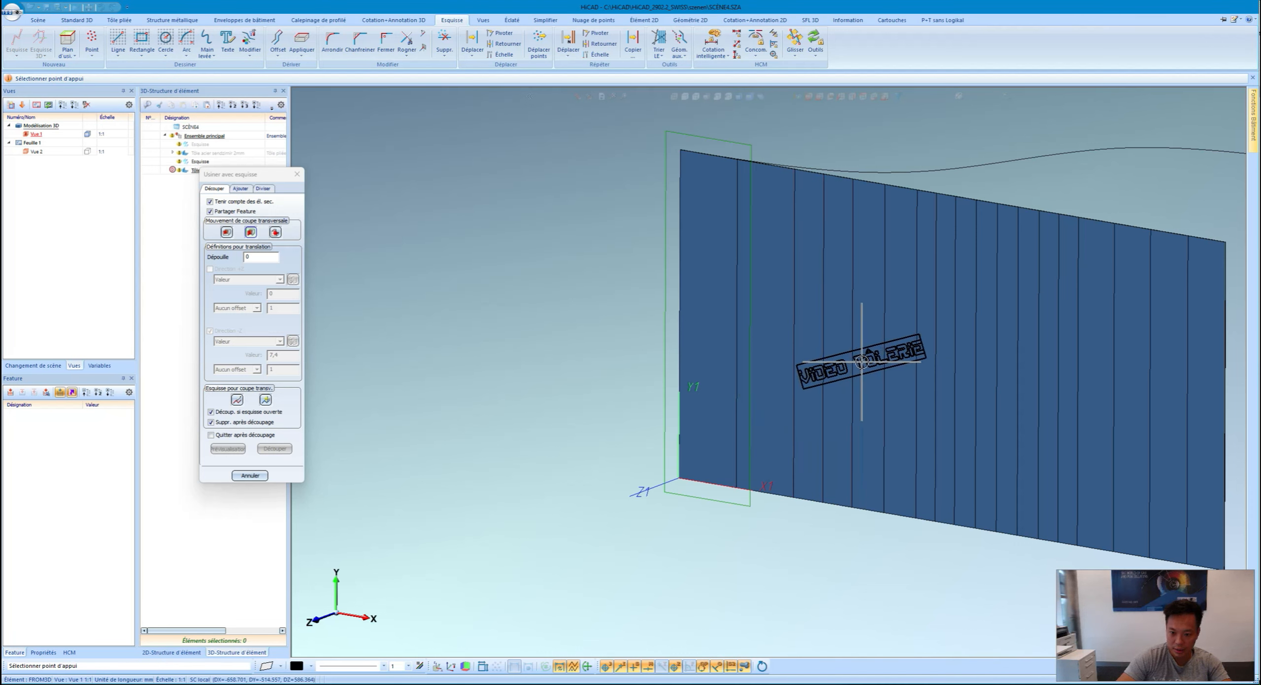
pyautogui.click(835, 380)
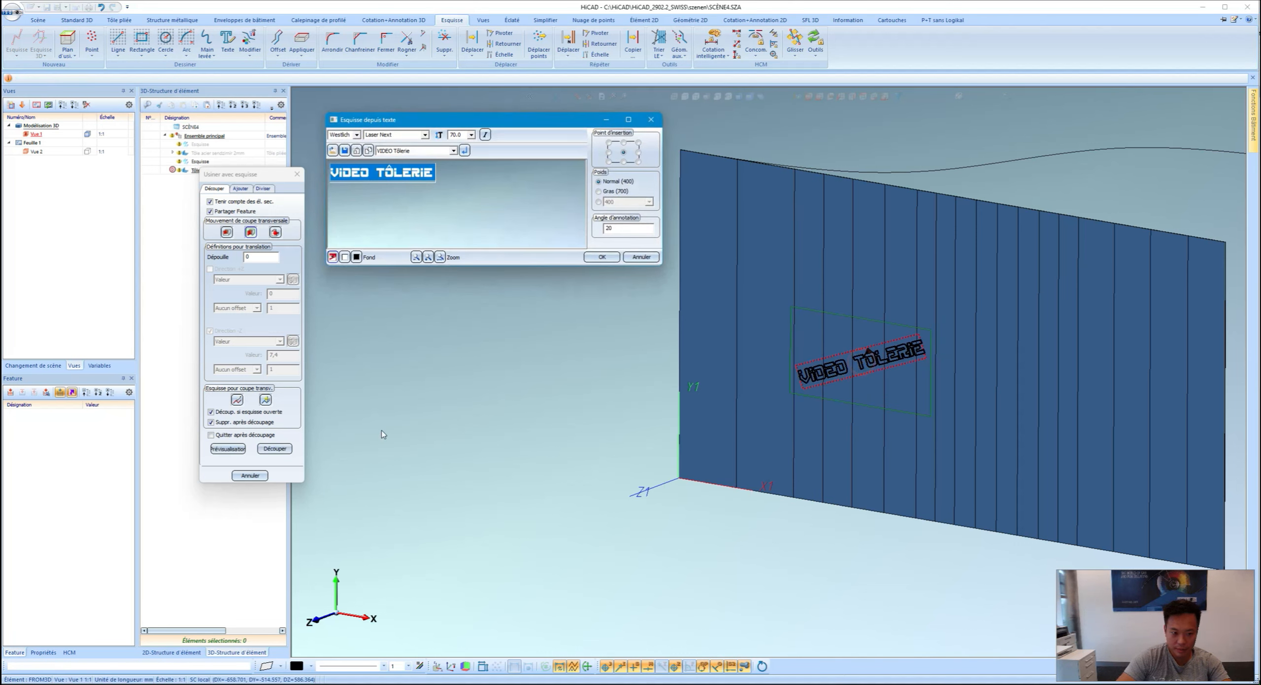
pyautogui.click(640, 257)
pyautogui.click(275, 448)
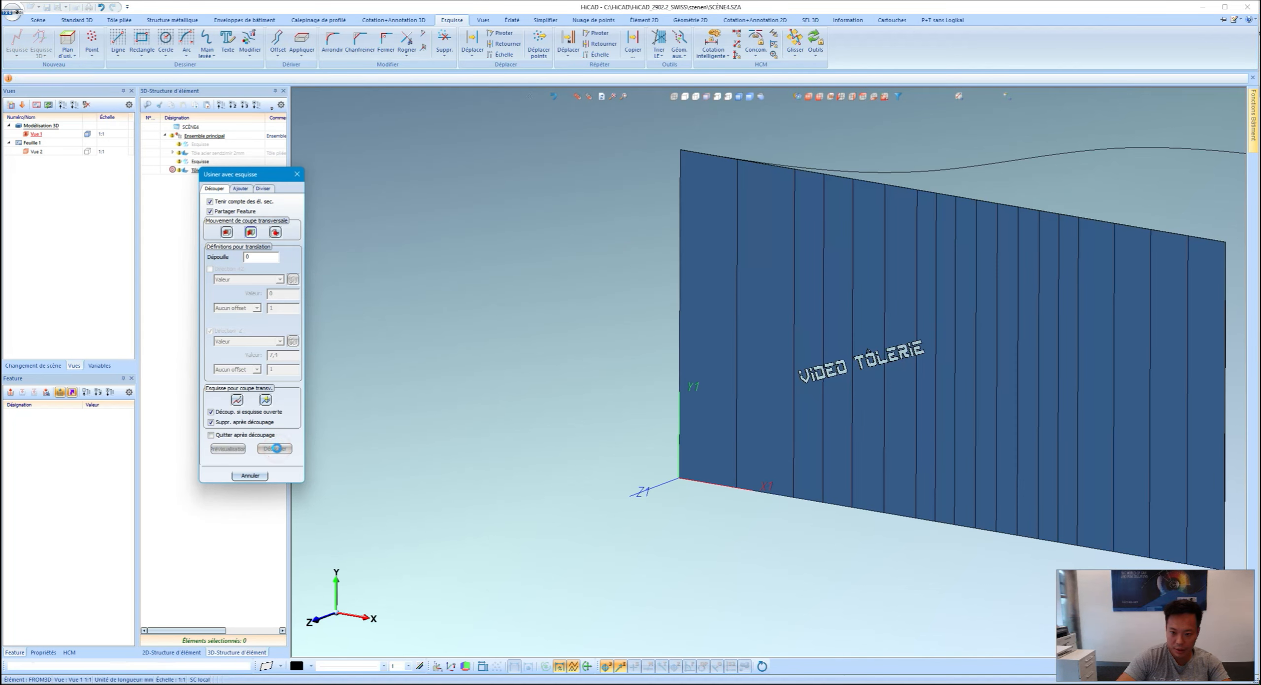
# Step: Exit the cut command and orbit to inspect the engraved text
pyautogui.click(248, 474)
pyautogui.scroll(3, 853, 397)
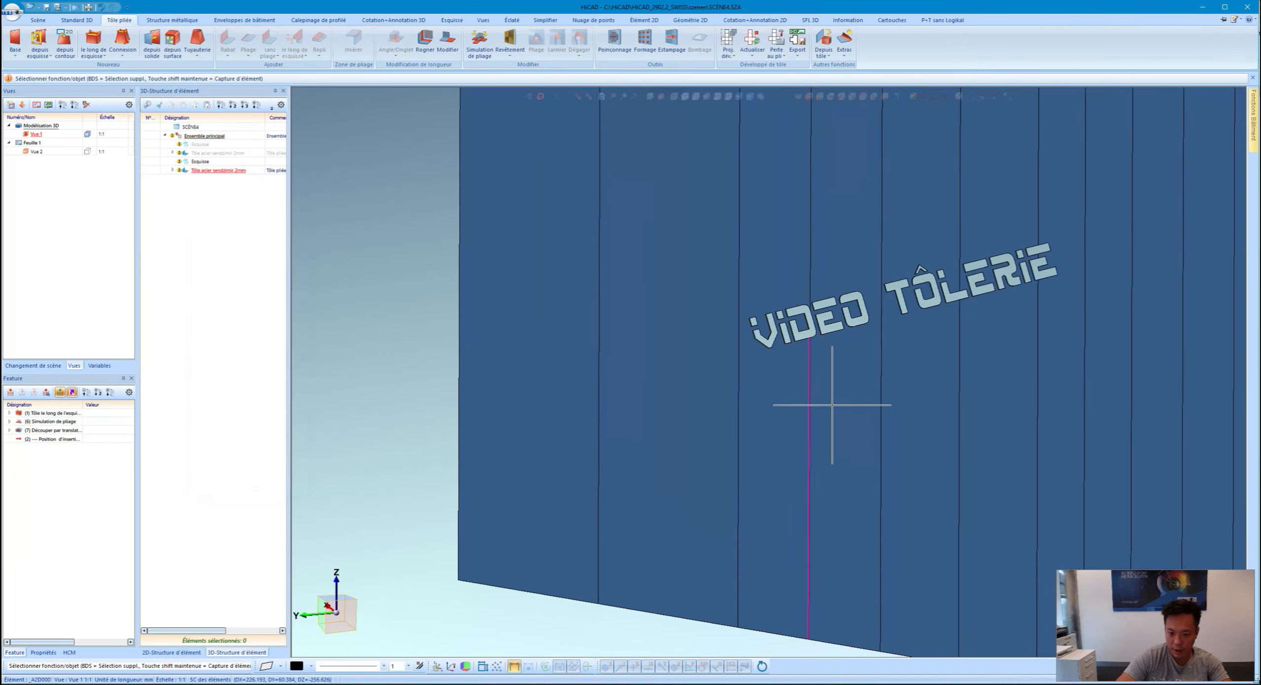
pyautogui.scroll(2, 840, 348)
pyautogui.moveTo(840, 348); pyautogui.dragTo(864, 358, button='middle')
pyautogui.scroll(-3, 865, 358)
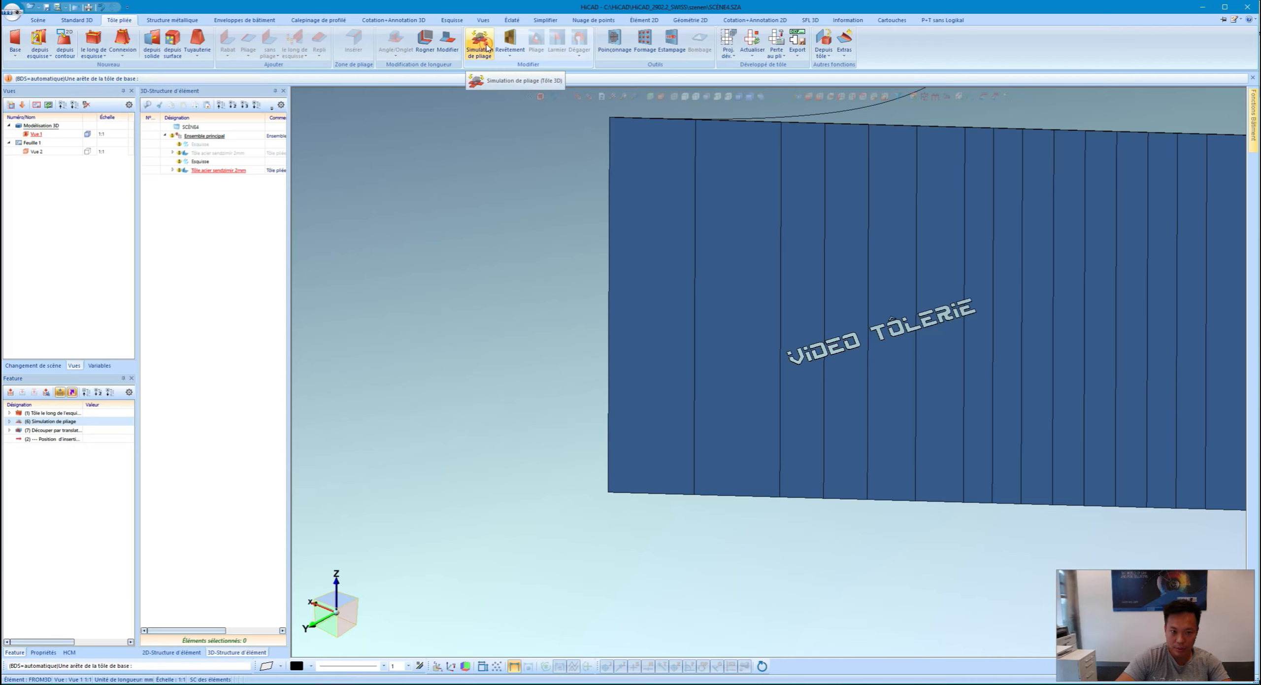
# Step: Refold the sheet into its S-curve from the left edge and orbit to check the front
pyautogui.click(438, 41)
pyautogui.click(620, 178)
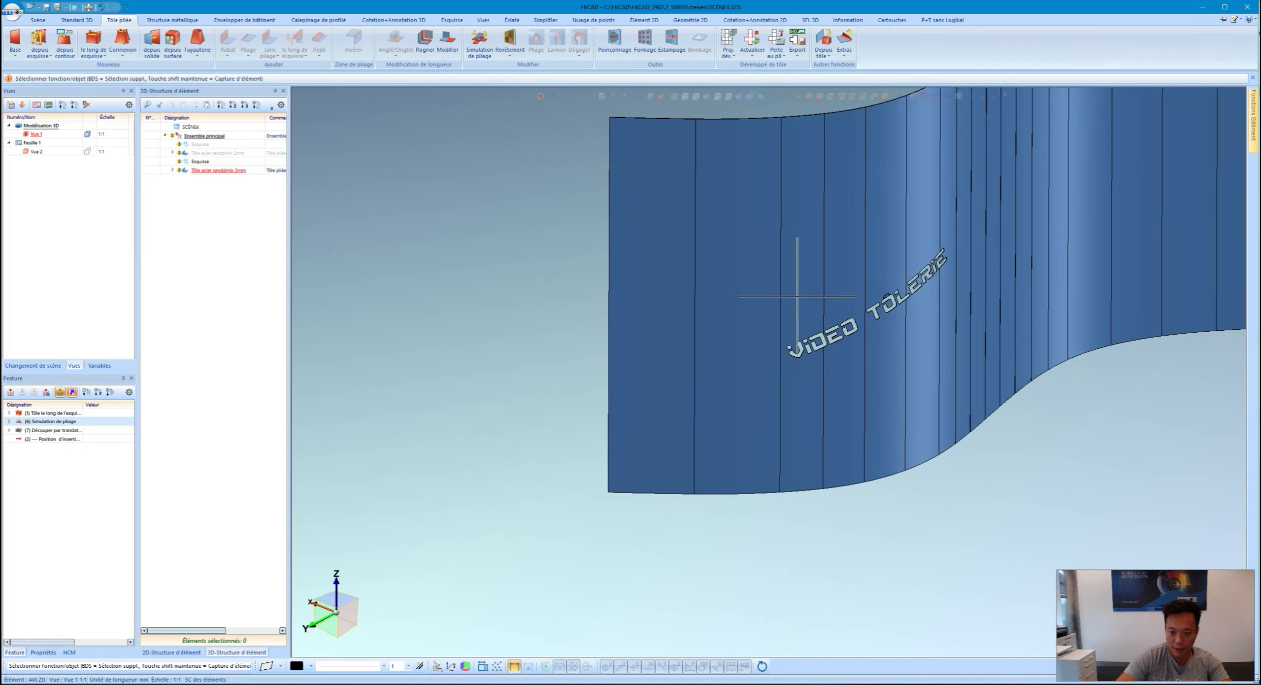
pyautogui.moveTo(852, 304); pyautogui.dragTo(774, 298, button='middle')
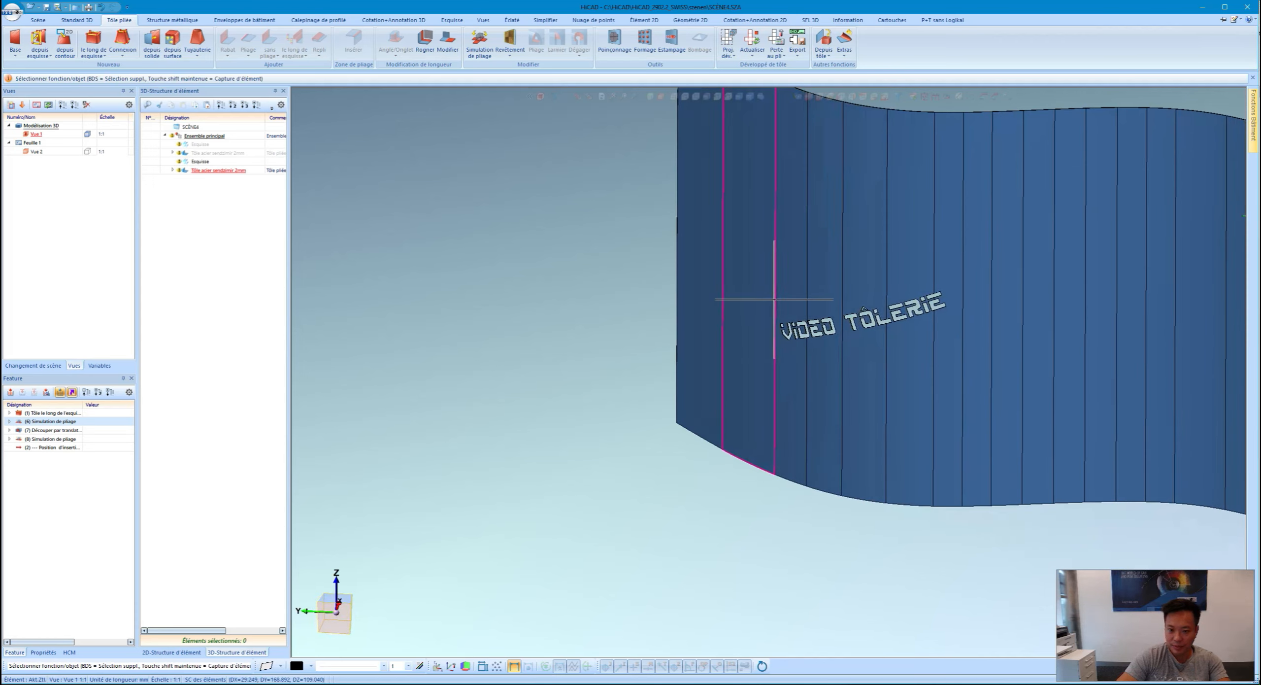
pyautogui.scroll(-4, 764, 360)
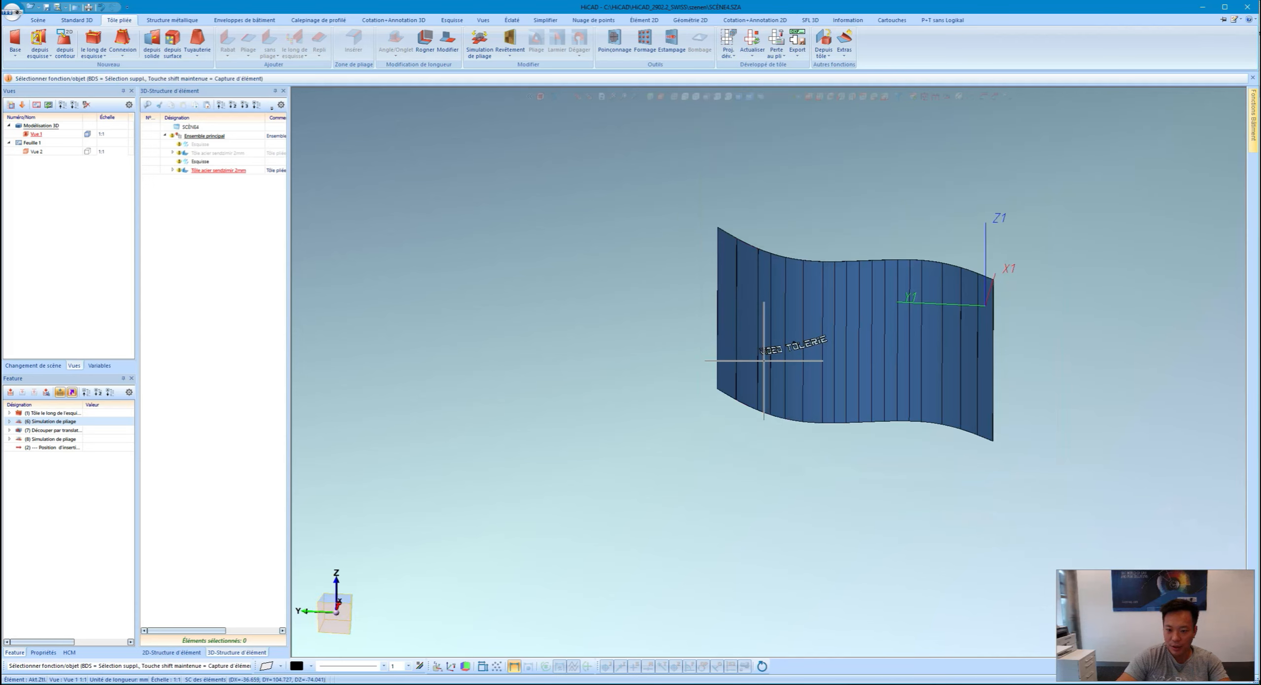
# Step: Create the dimensioned flat development (Proj. dév.) referenced from an edge of the sheet
pyautogui.click(726, 44)
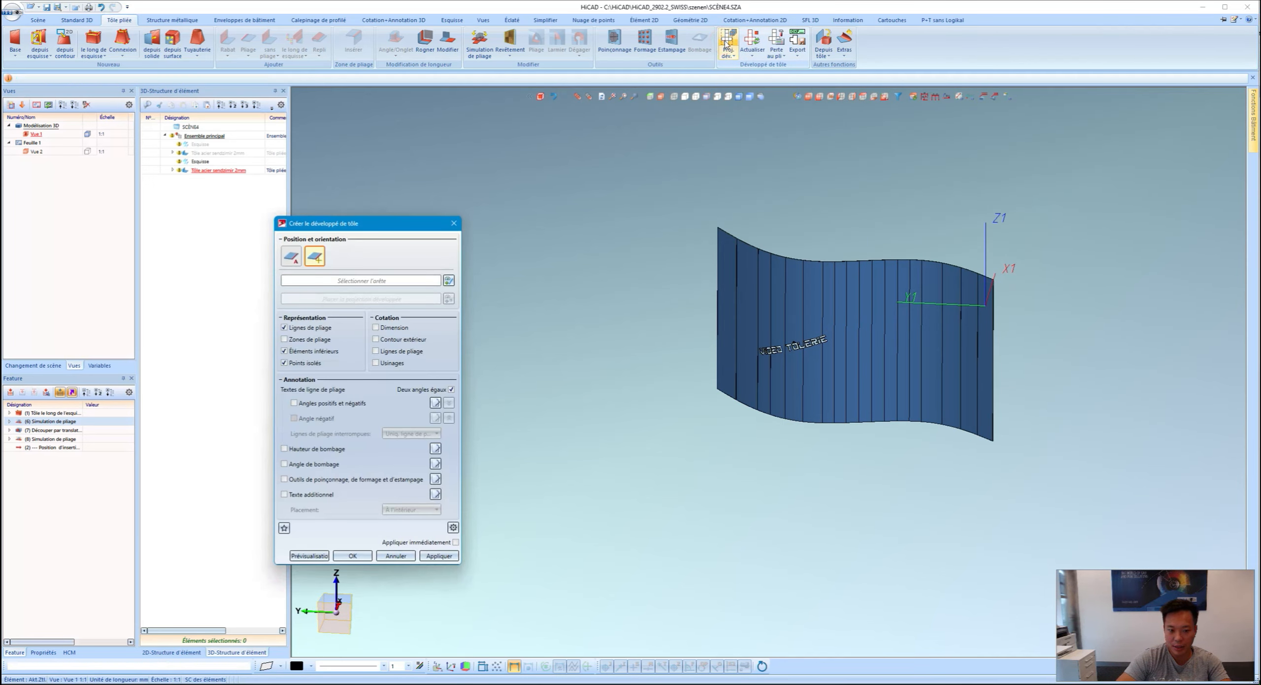
pyautogui.click(391, 329)
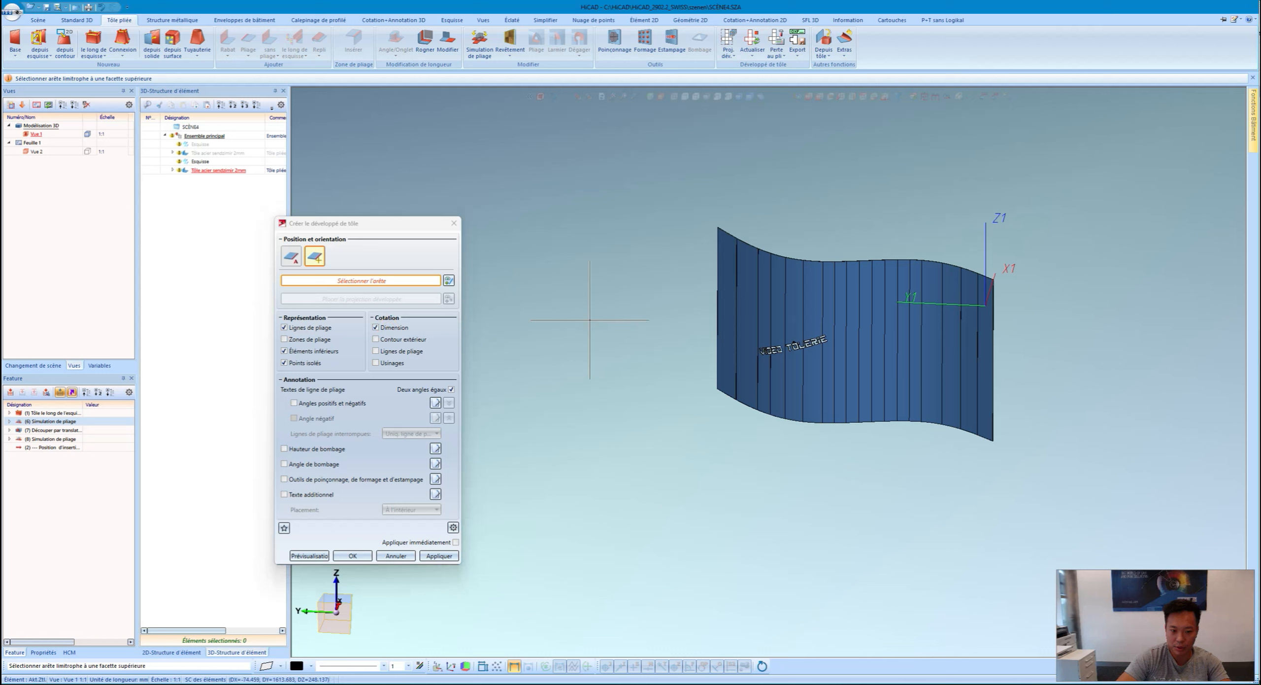
pyautogui.click(725, 261)
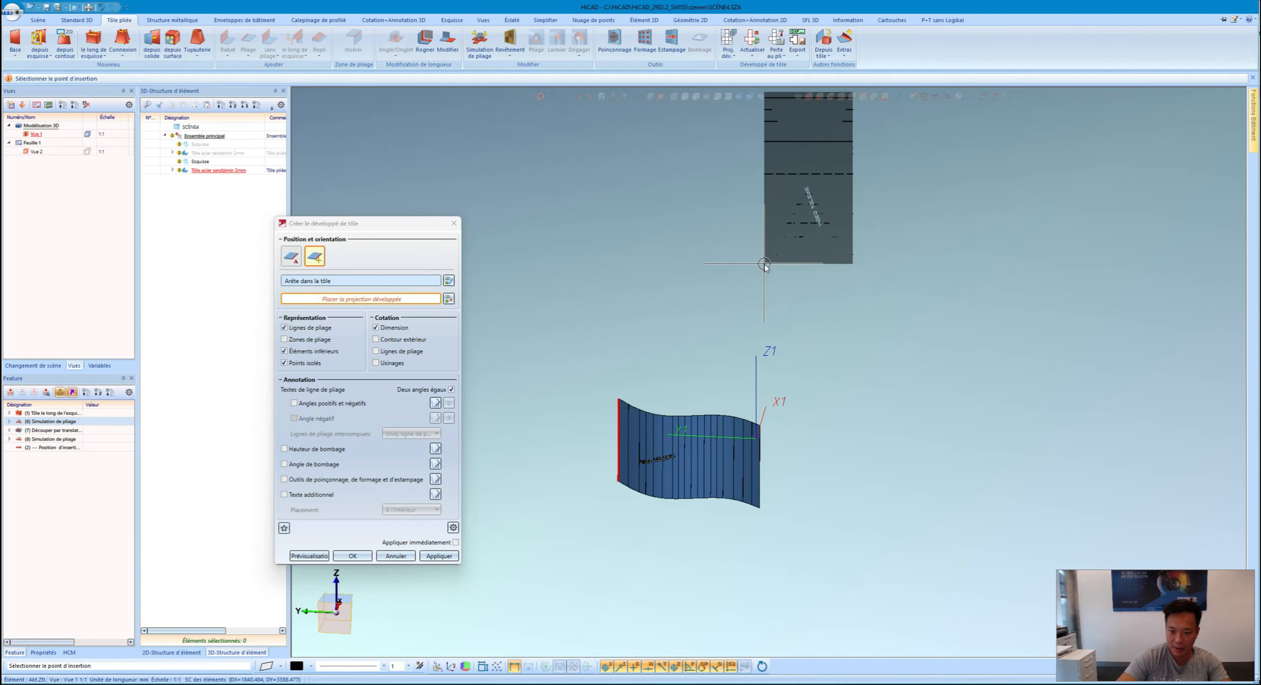
pyautogui.scroll(-2, 828, 278)
pyautogui.scroll(11, 852, 197)
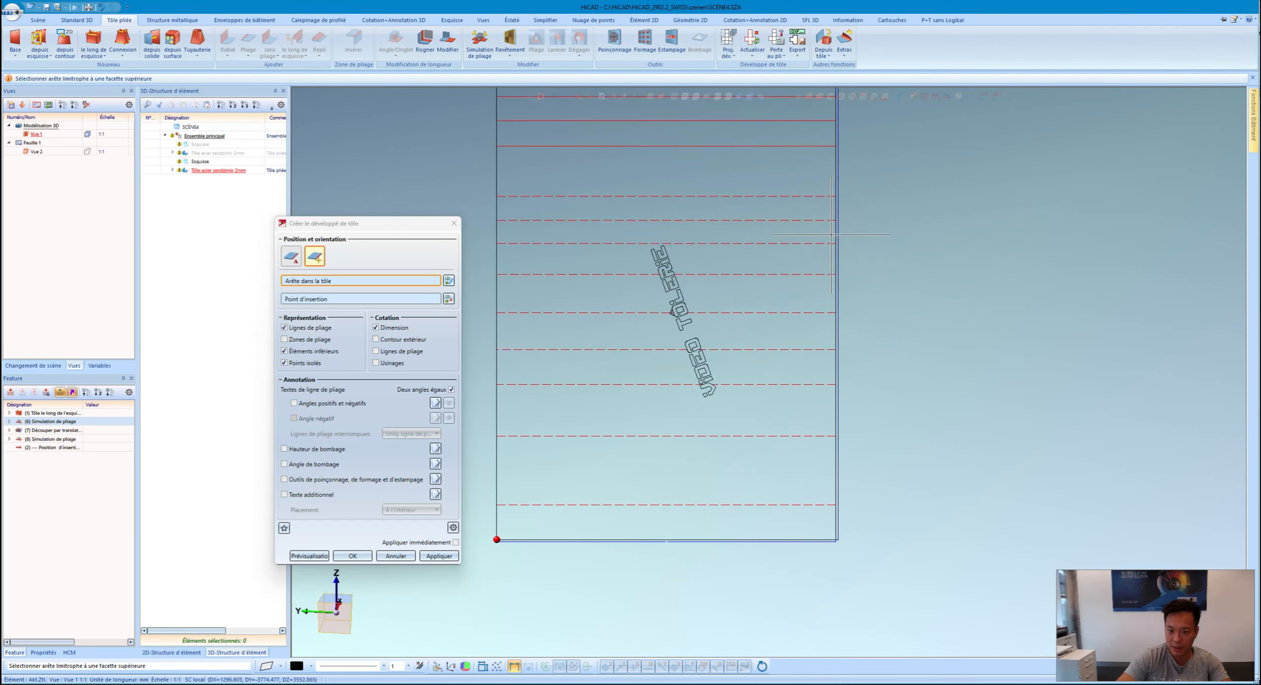
pyautogui.scroll(-5, 854, 191)
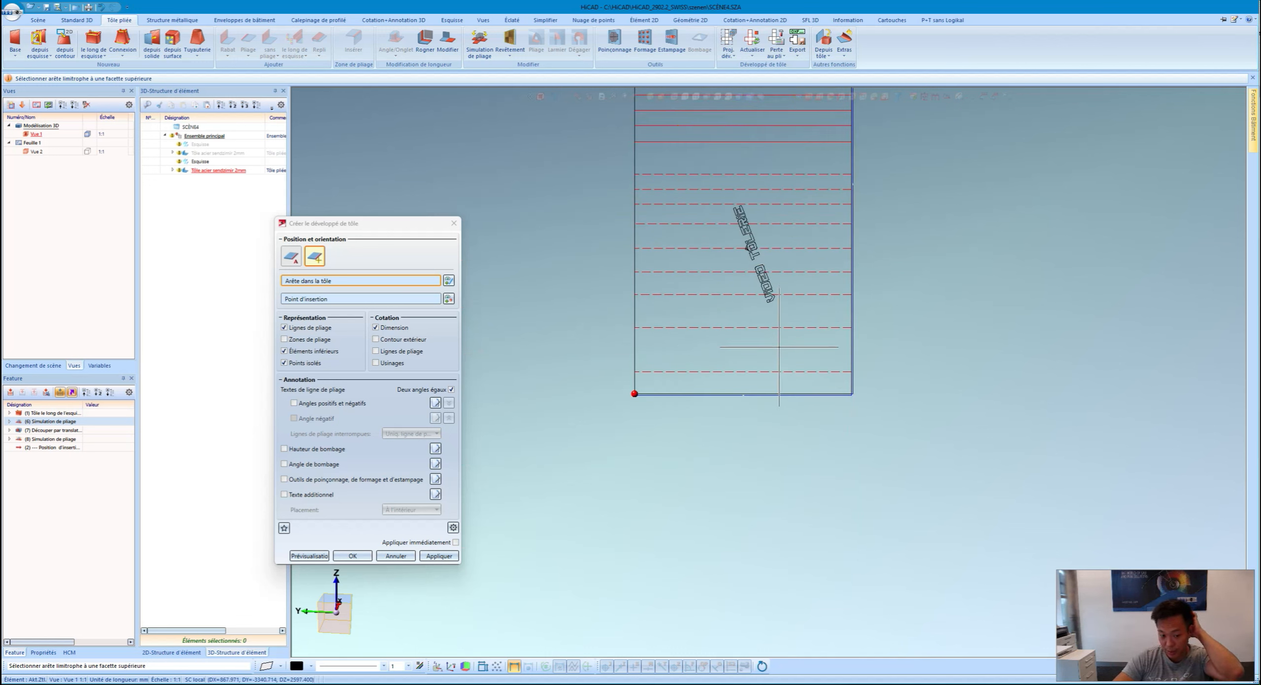
pyautogui.click(394, 556)
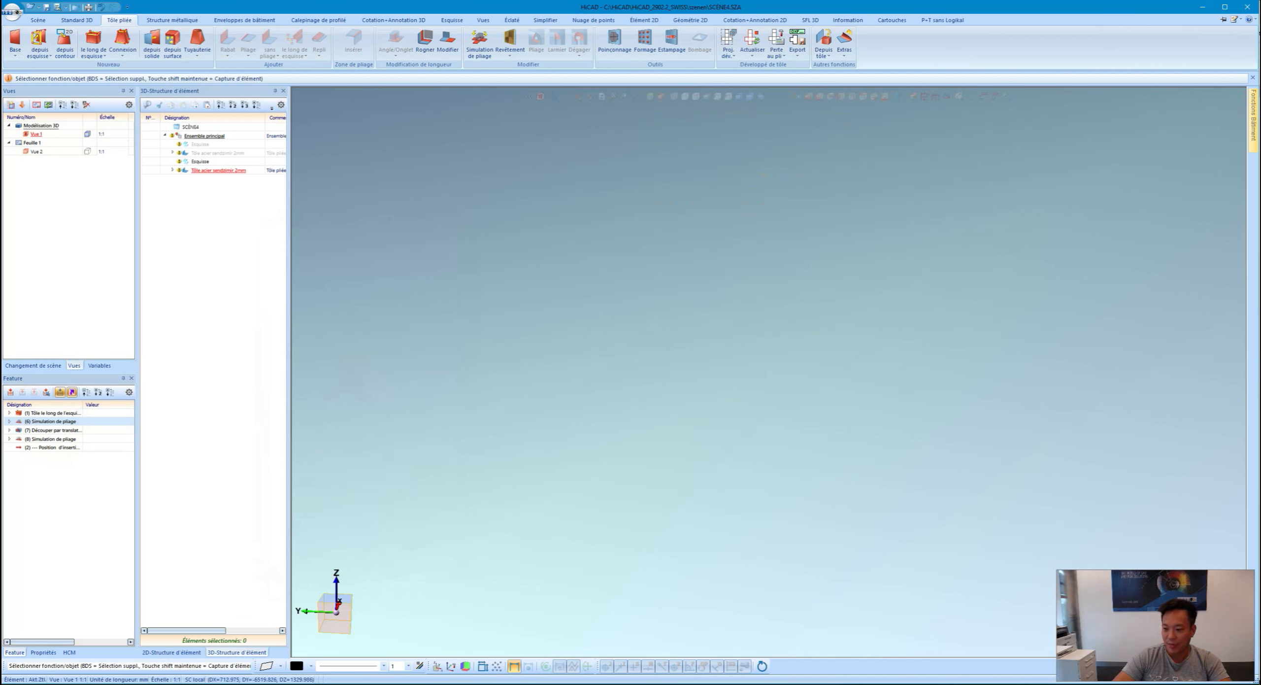